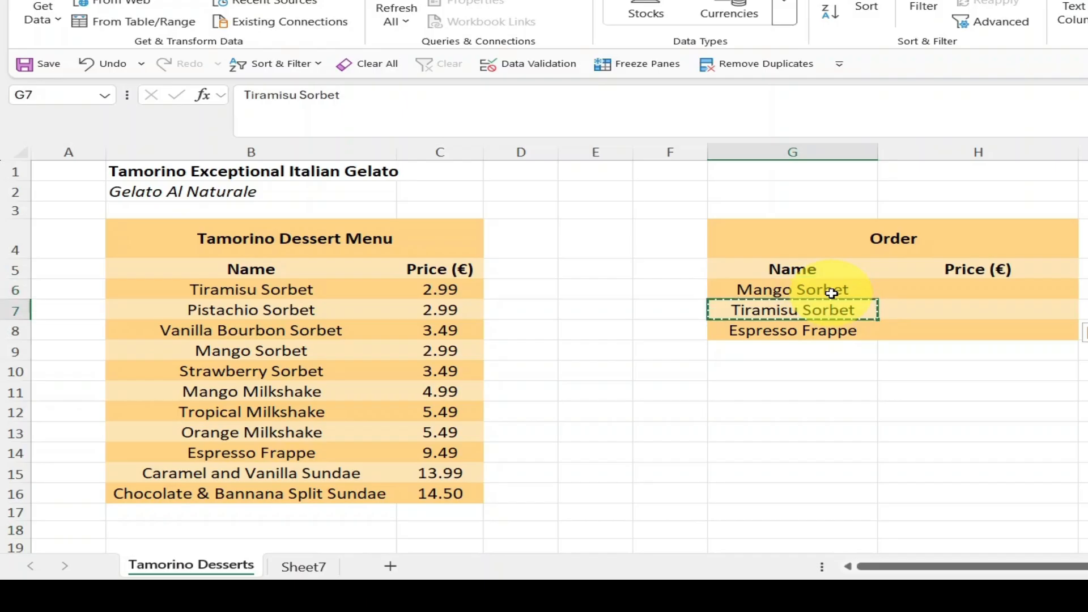
# - Start a VLOOKUP formula in H6 that looks up G6 in the menu range B6:C16 and returns column 2
pyautogui.press('Down')
pyautogui.press('Up')
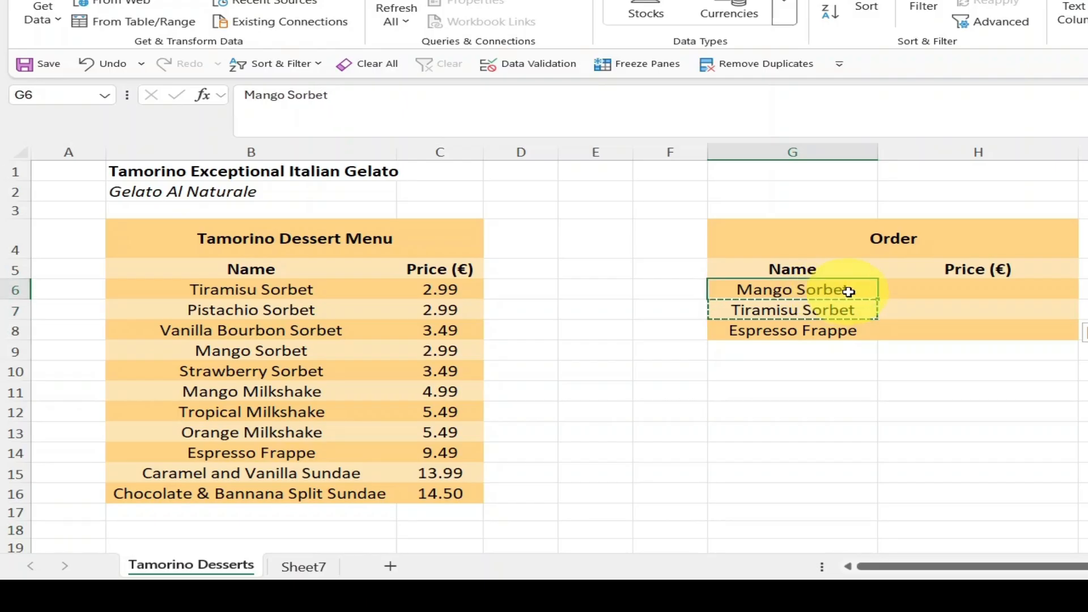
pyautogui.click(905, 290)
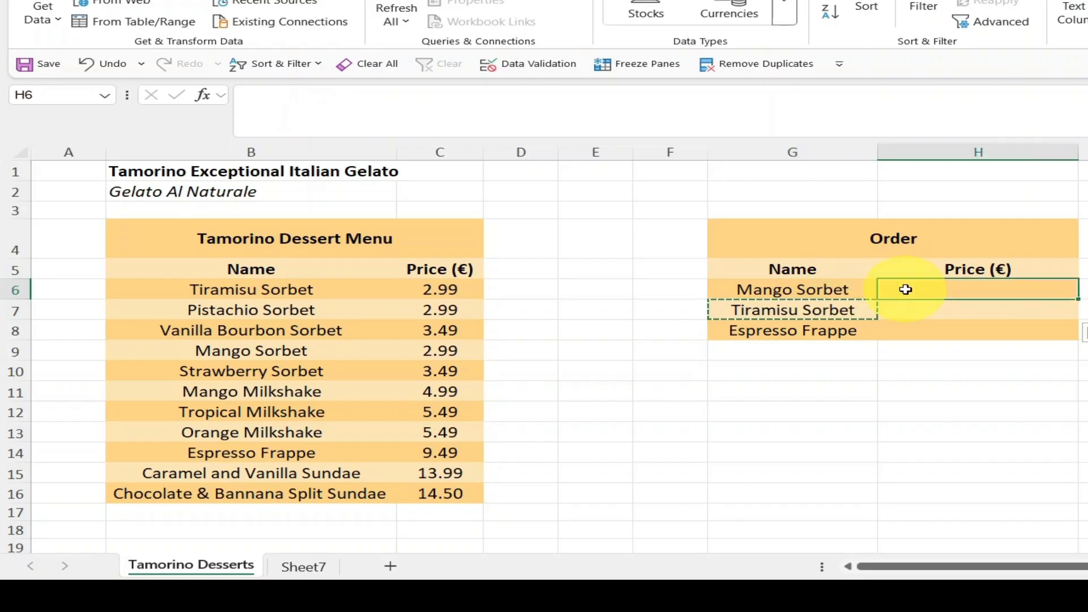
pyautogui.write('=vlookup(')
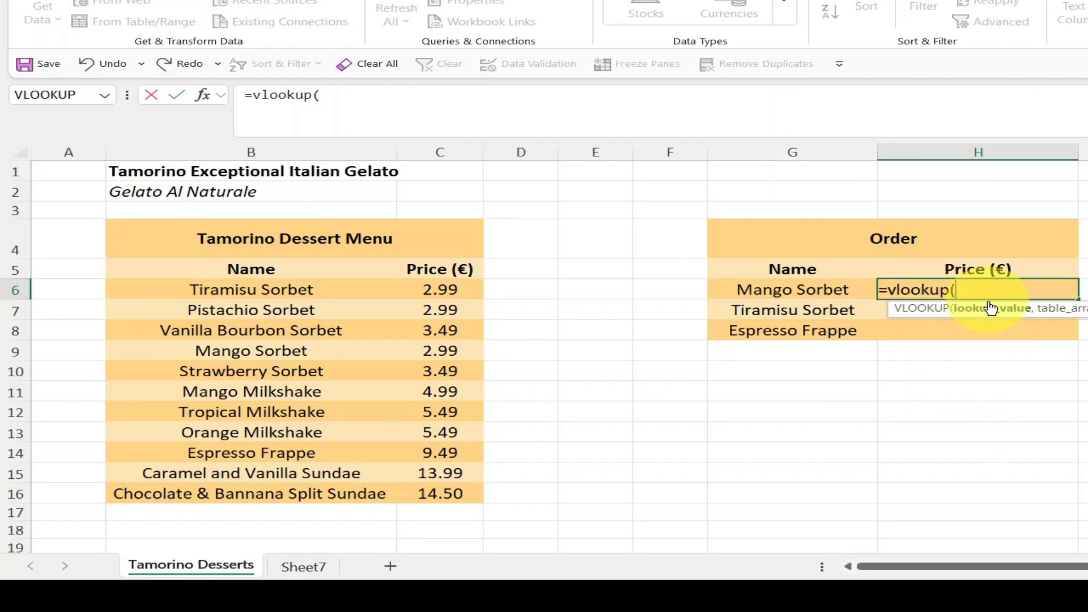
pyautogui.click(828, 294)
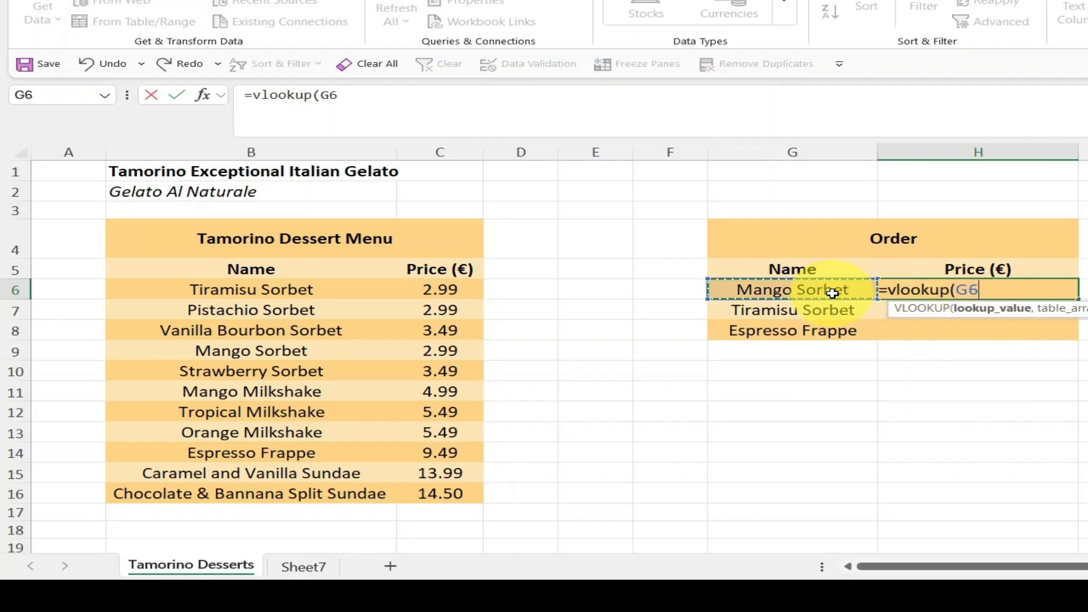
pyautogui.write(',')
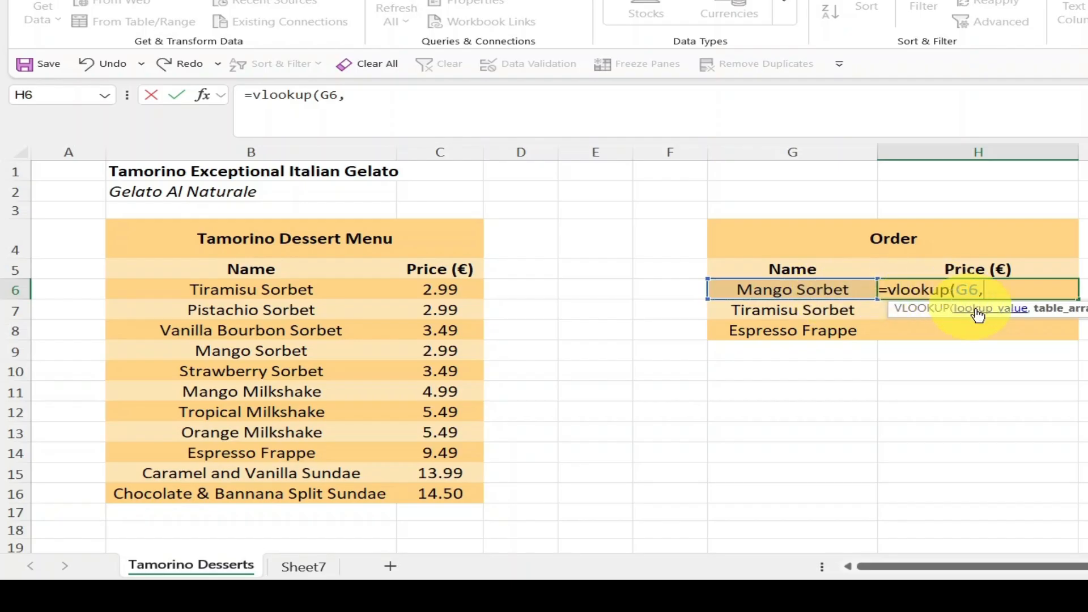
pyautogui.click(249, 293)
pyautogui.moveTo(399, 291); pyautogui.dragTo(448, 491)
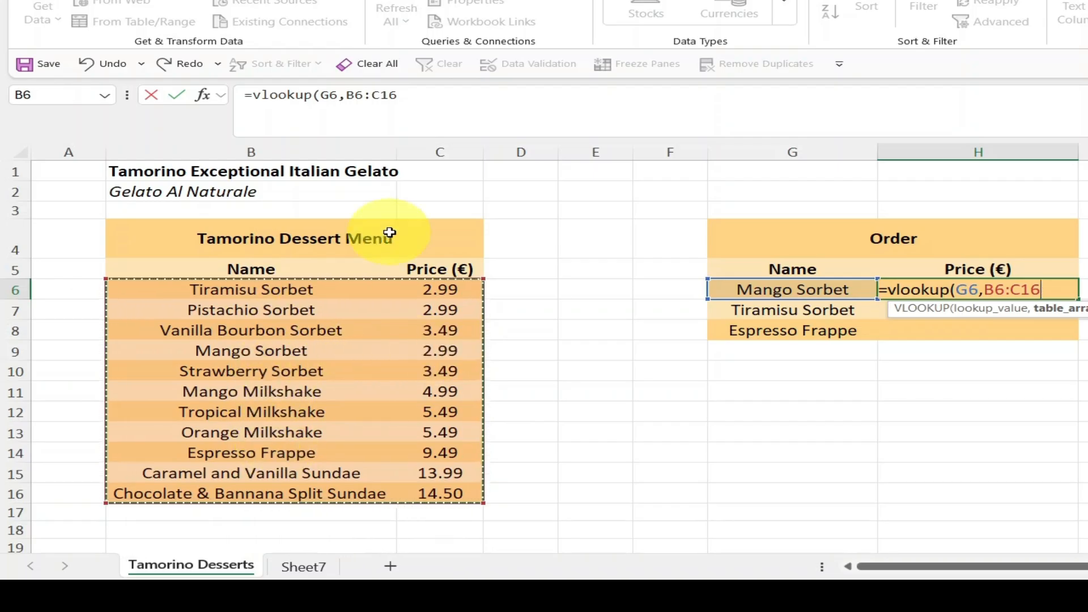
pyautogui.click(413, 94)
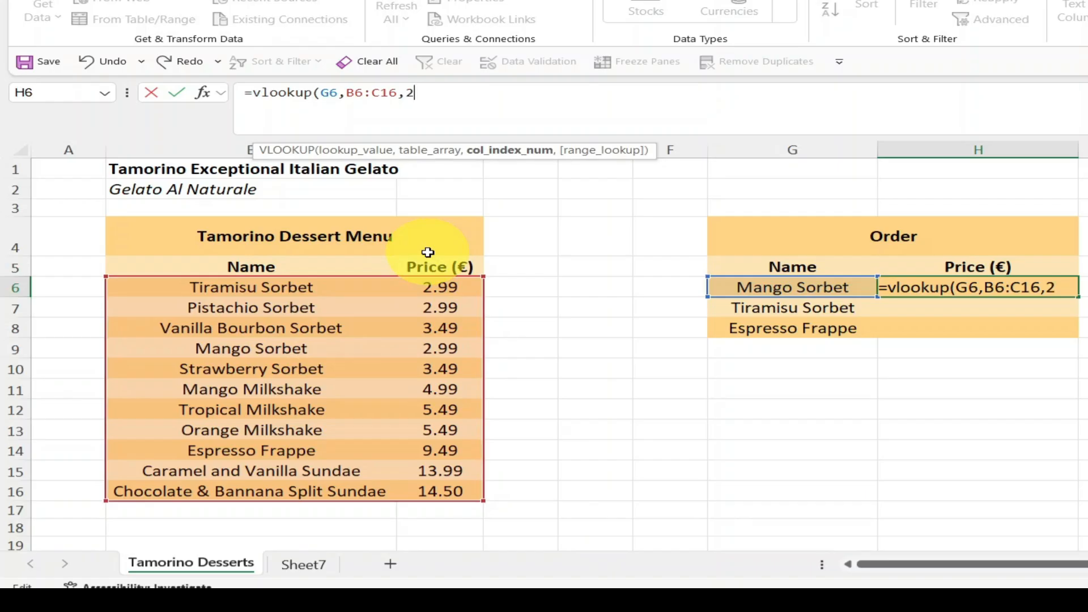
# - Complete the H6 VLOOKUP formula with 0 as the range lookup for an exact match and enter it
pyautogui.write(',0')
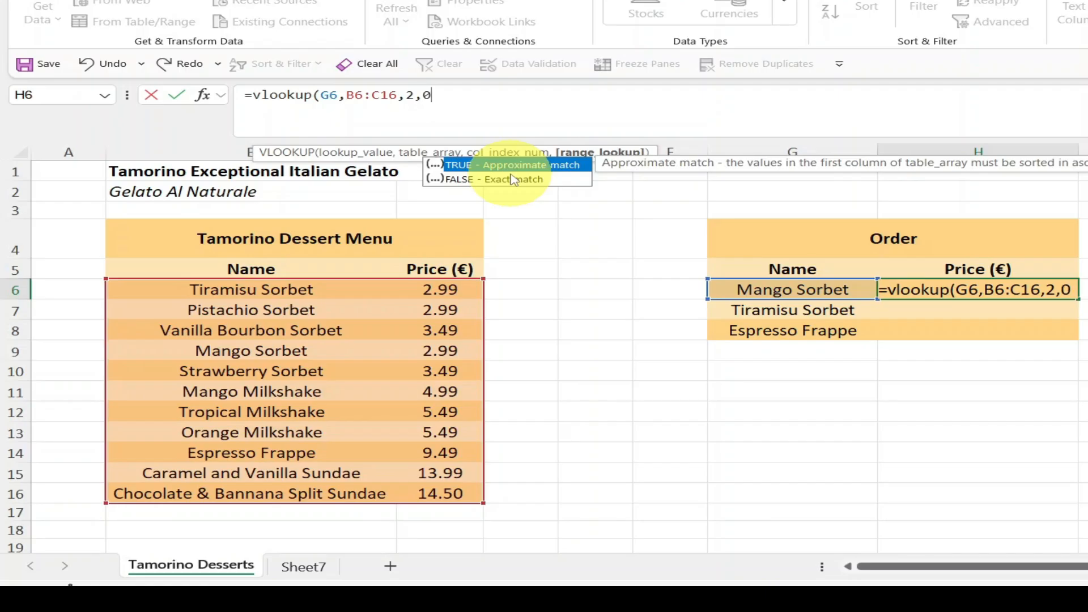
pyautogui.write('FALSE')
pyautogui.press('BackSpace')
pyautogui.press('BackSpace')
pyautogui.press('BackSpace')
pyautogui.press('BackSpace')
pyautogui.press('BackSpace')
pyautogui.write('0')
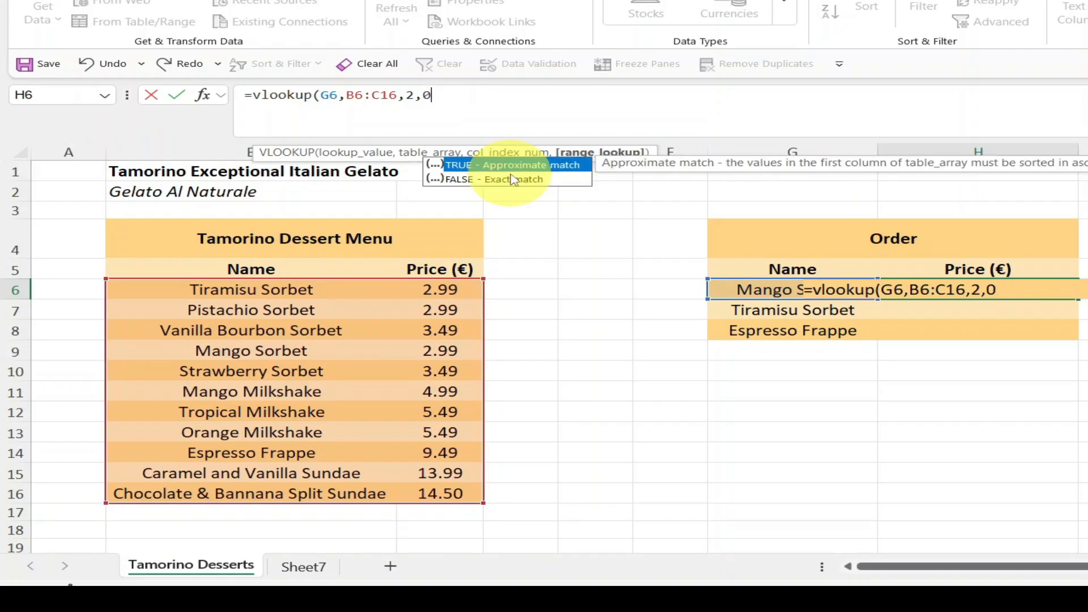
pyautogui.write(')')
pyautogui.press('Return')
pyautogui.press('Up')
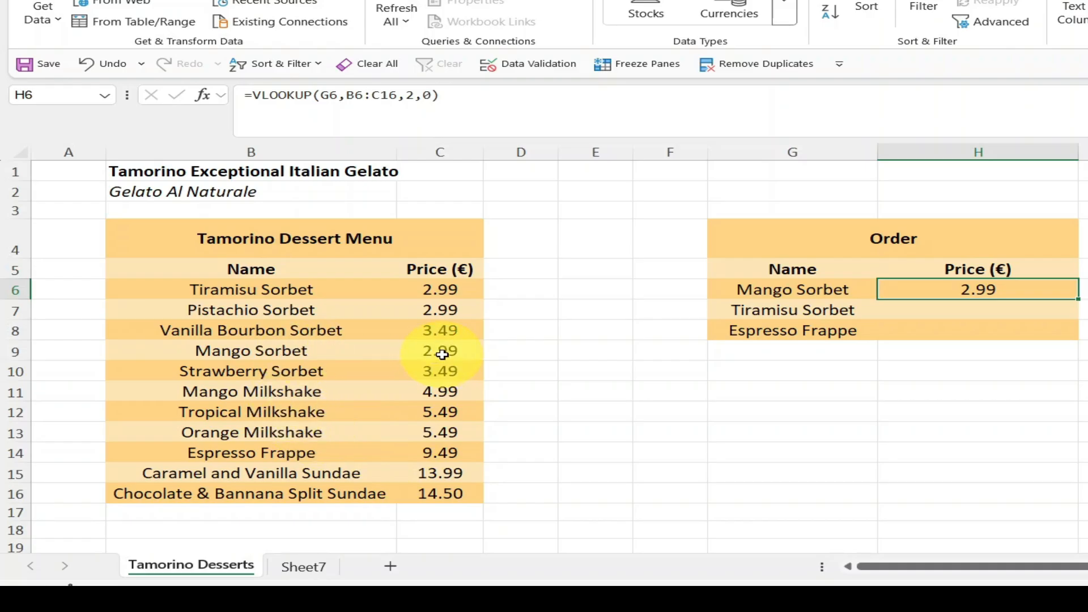
# - Fill the VLOOKUP formula from H6 down to H8 in the order's price column
pyautogui.doubleClick(1076, 299)
pyautogui.click(1037, 453)
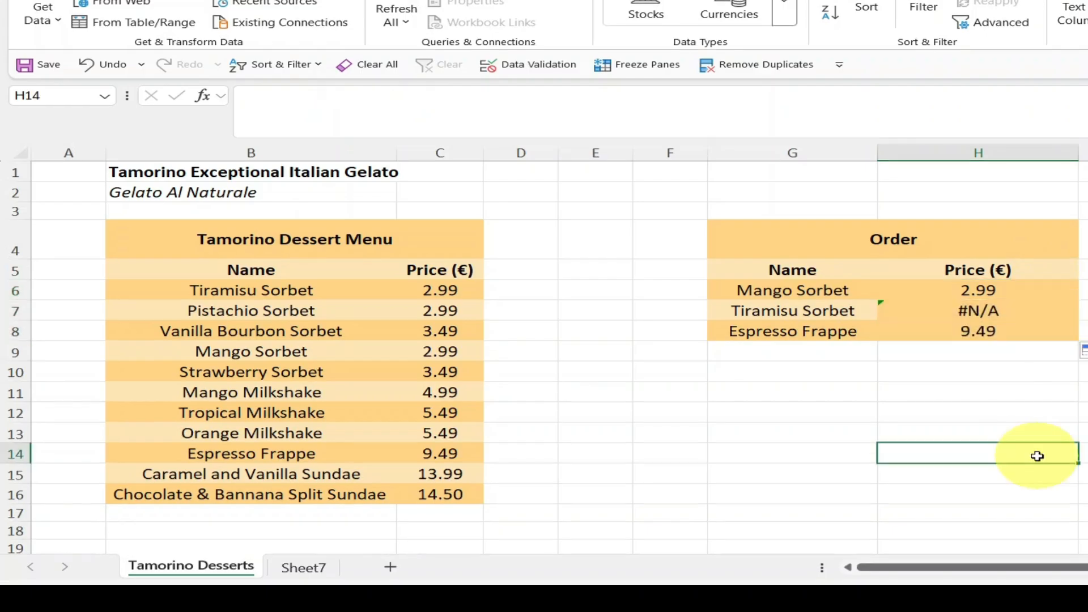
# - Examine the table range referenced by the VLOOKUP formulas in H7, H8 and H6
pyautogui.click(996, 318)
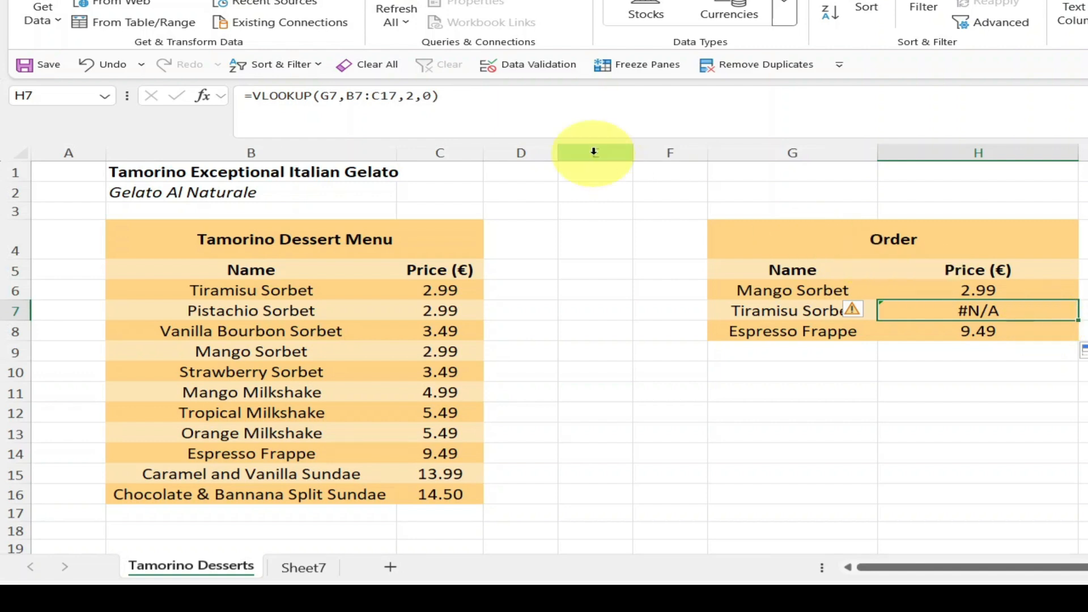
pyautogui.click(353, 97)
pyautogui.moveTo(355, 98); pyautogui.dragTo(394, 97)
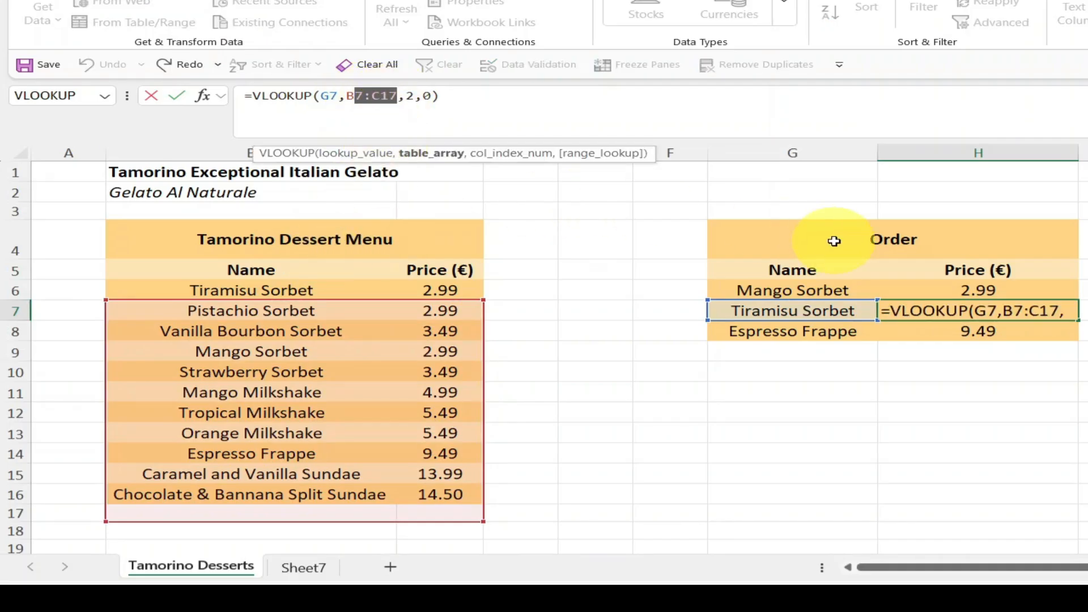
pyautogui.hotkey('ctrl', 'Return')
pyautogui.press('Up')
pyautogui.press('Down')
pyautogui.press('Down')
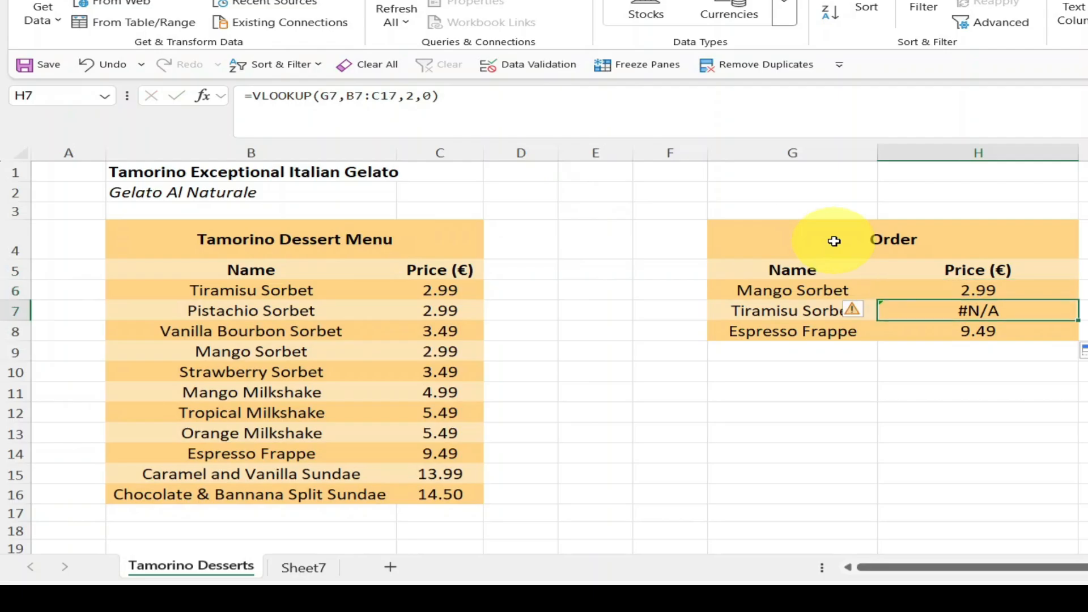
pyautogui.press('F2')
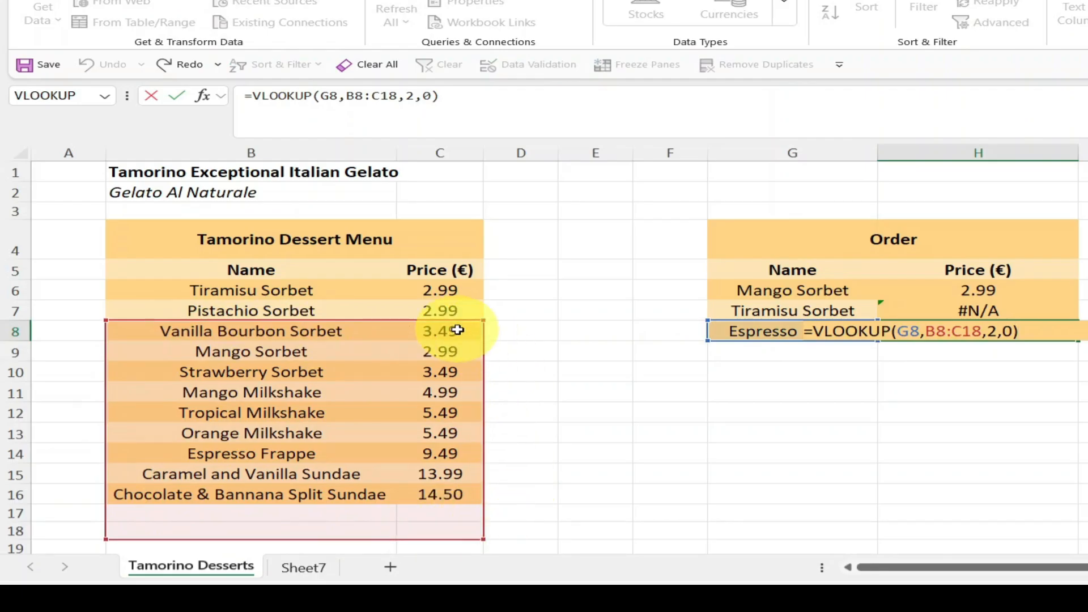
pyautogui.hotkey('shift', 'Return')
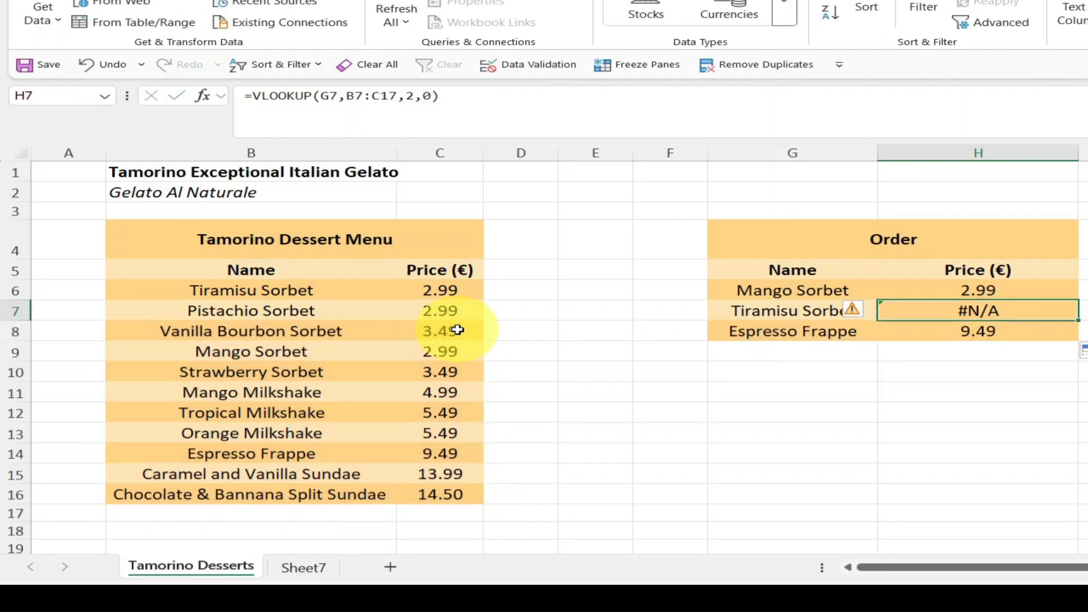
pyautogui.press('F2')
pyautogui.hotkey('shift', 'Return')
pyautogui.press('F2')
pyautogui.press('Escape')
# - Make the table range in the H6 VLOOKUP formula absolute as $B$6:$C$16
pyautogui.press('F2')
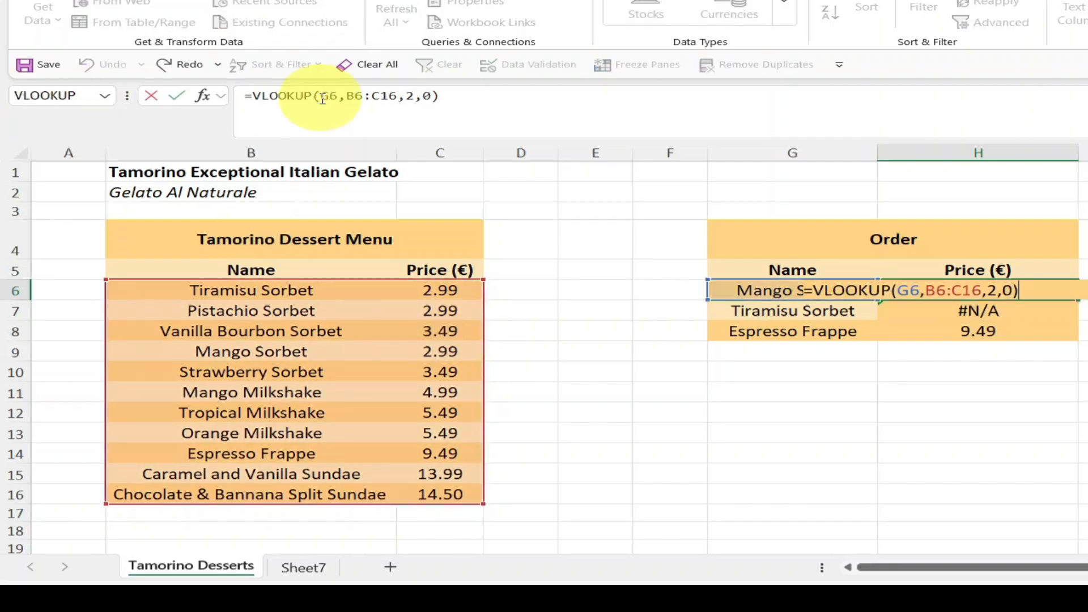
pyautogui.moveTo(346, 96); pyautogui.dragTo(399, 95)
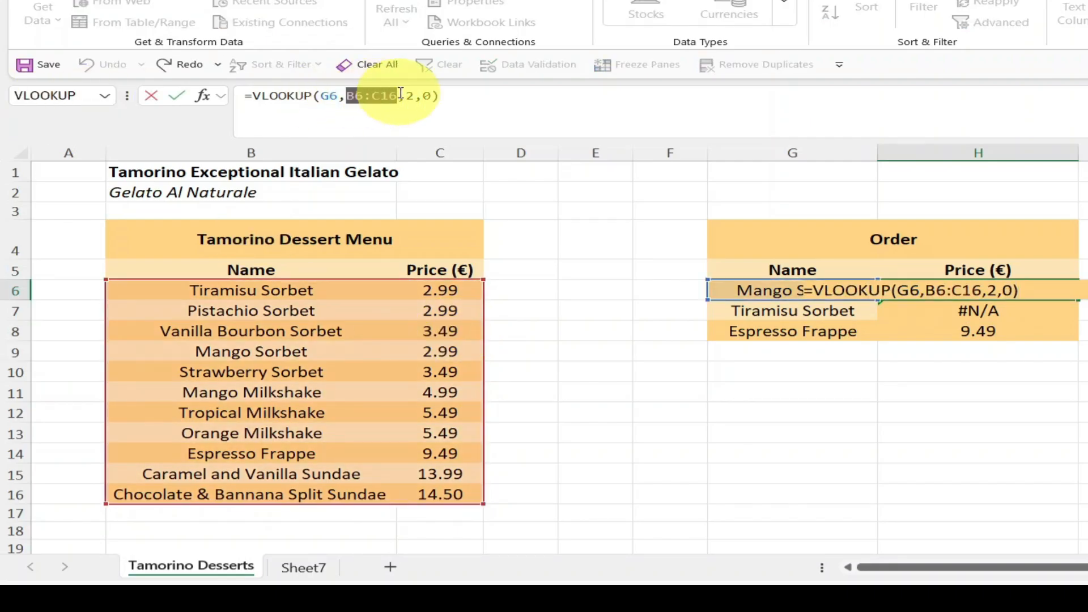
pyautogui.press('F4')
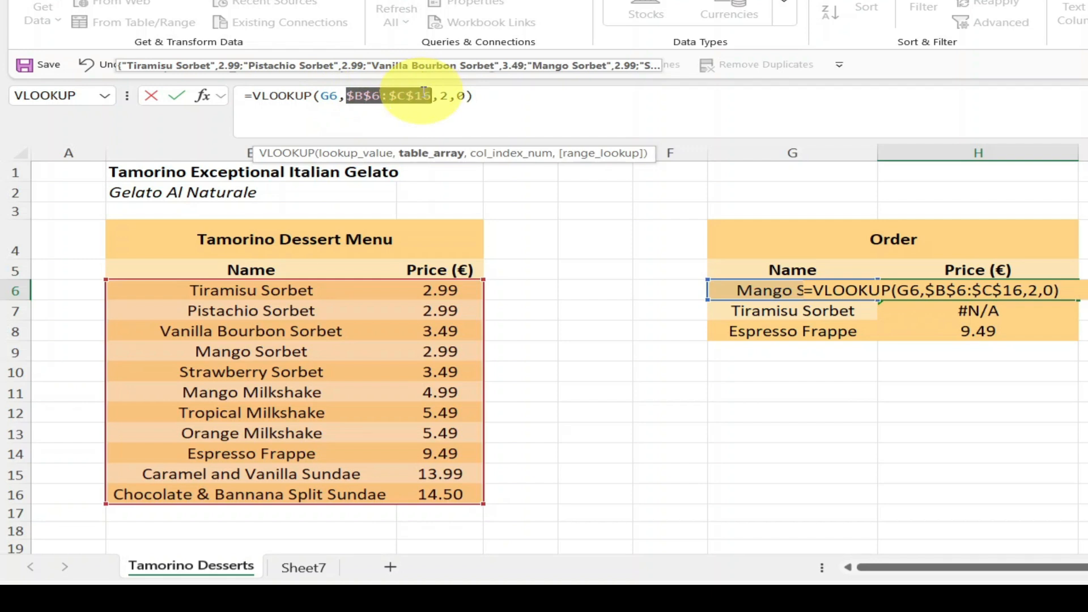
pyautogui.click(373, 100)
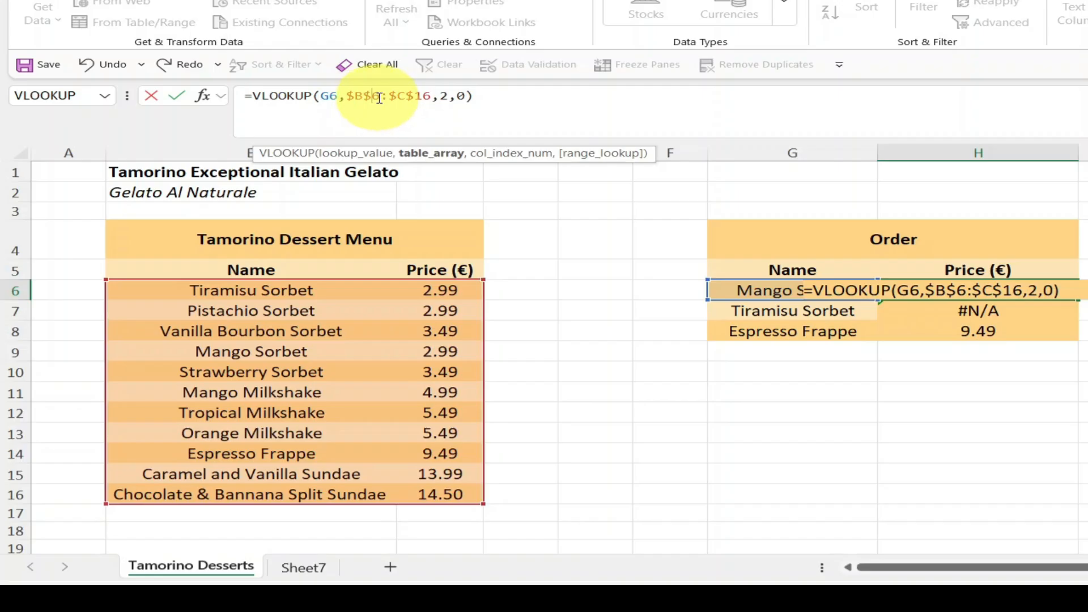
pyautogui.click(379, 97)
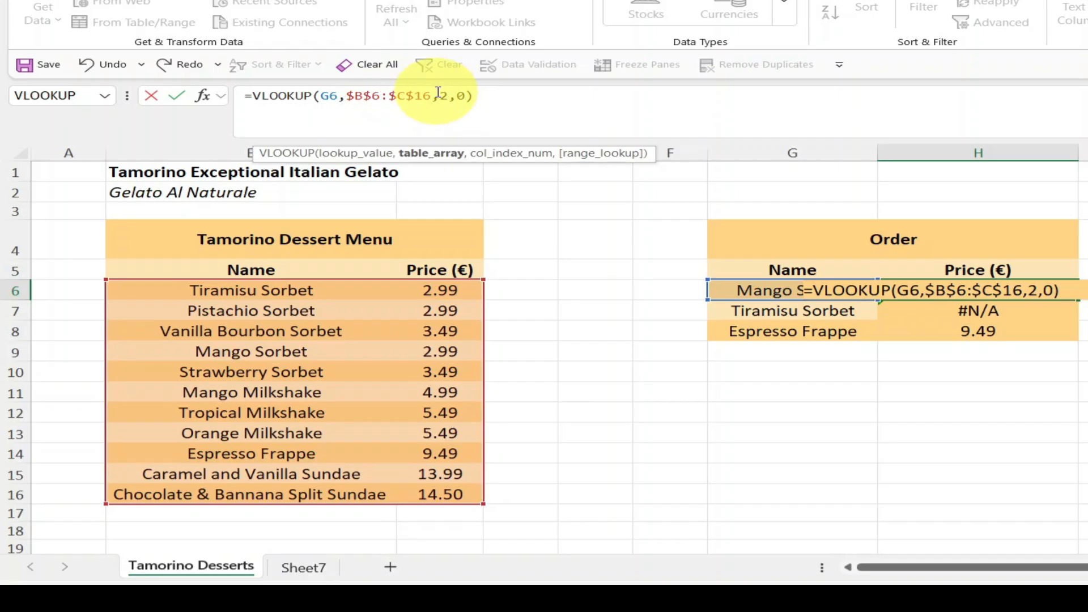
pyautogui.click(542, 98)
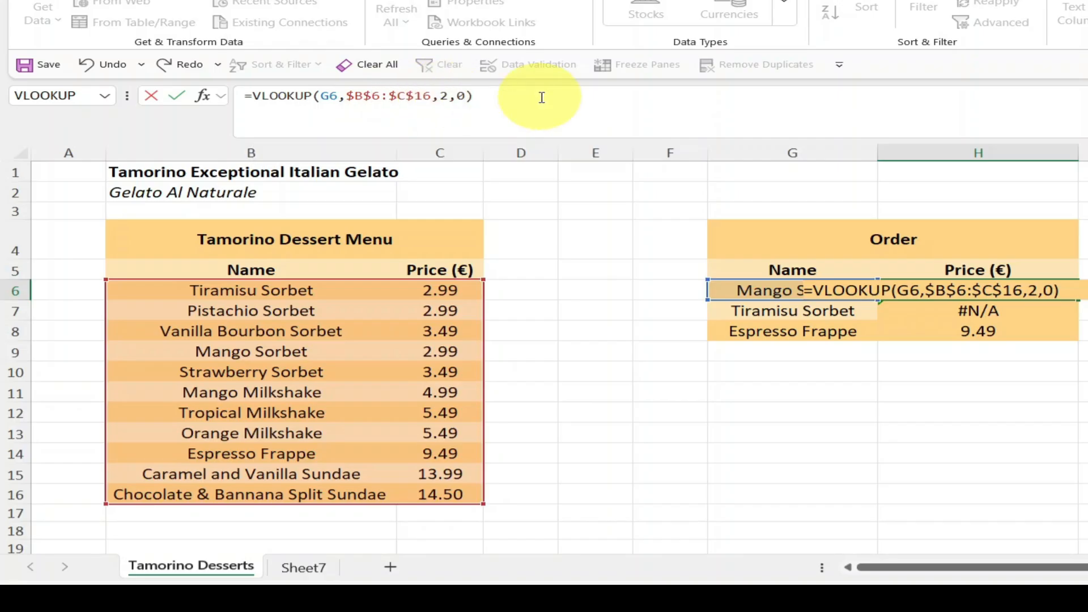
pyautogui.press('Return')
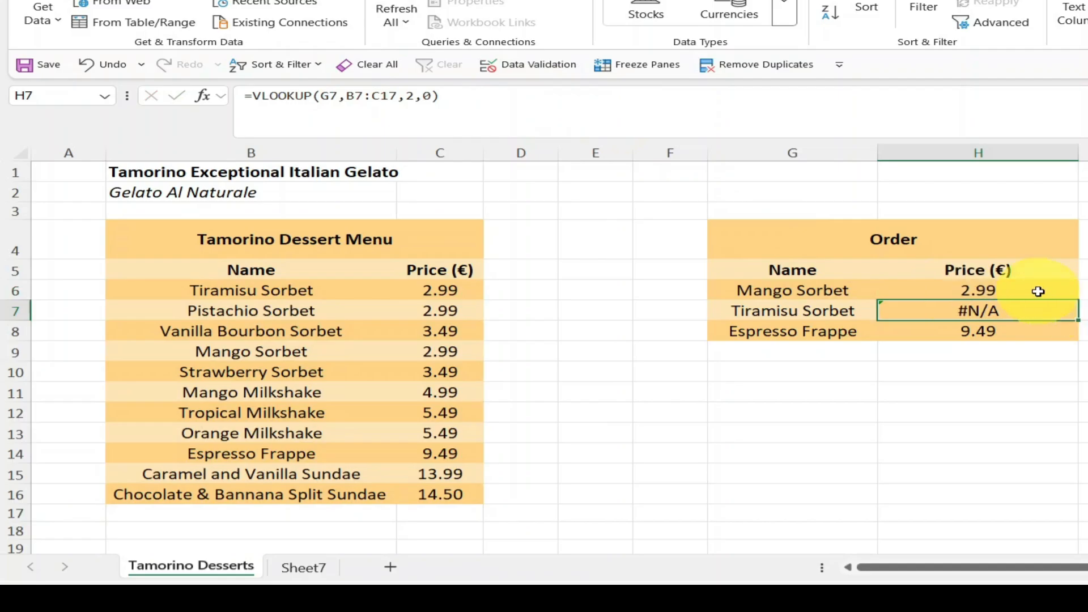
# - Fill the VLOOKUP formula with the locked range from H6 down to H8 and check the Tiramisu Sorbet row
pyautogui.click(1038, 292)
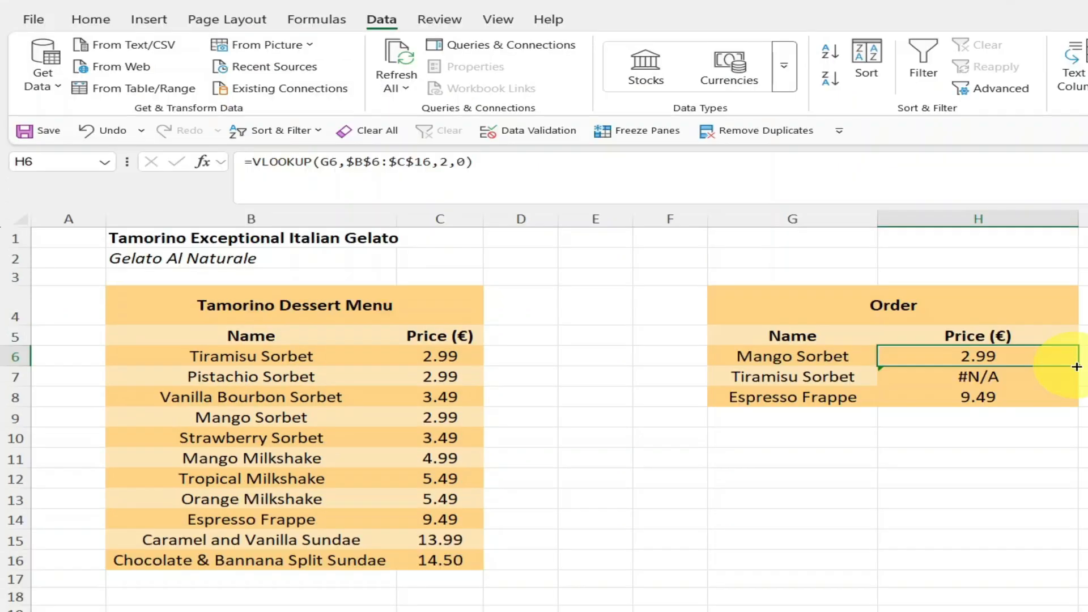
pyautogui.doubleClick(1077, 301)
pyautogui.click(984, 312)
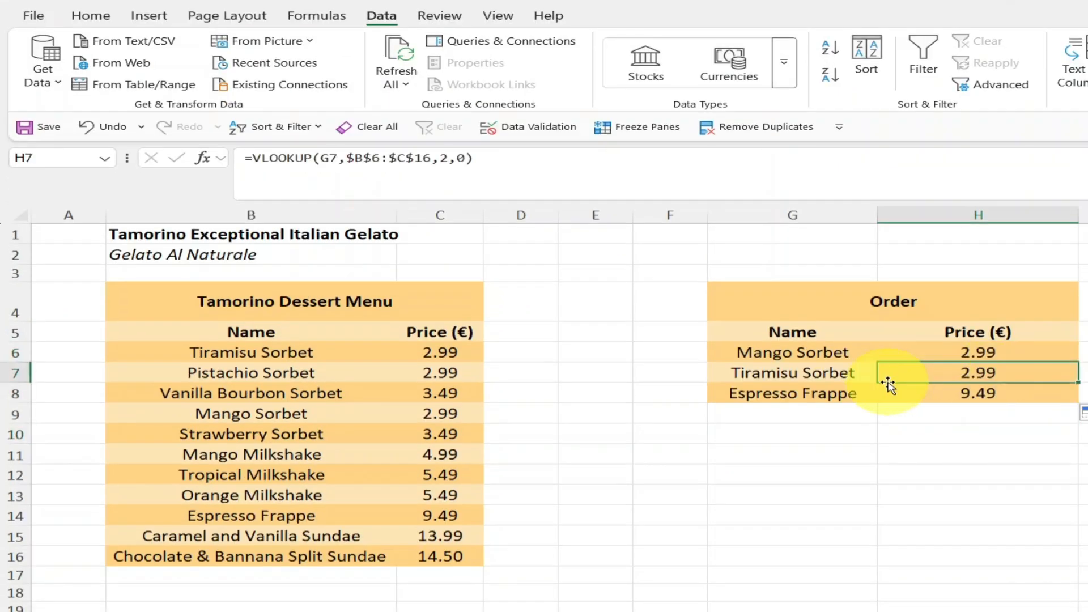
pyautogui.click(762, 376)
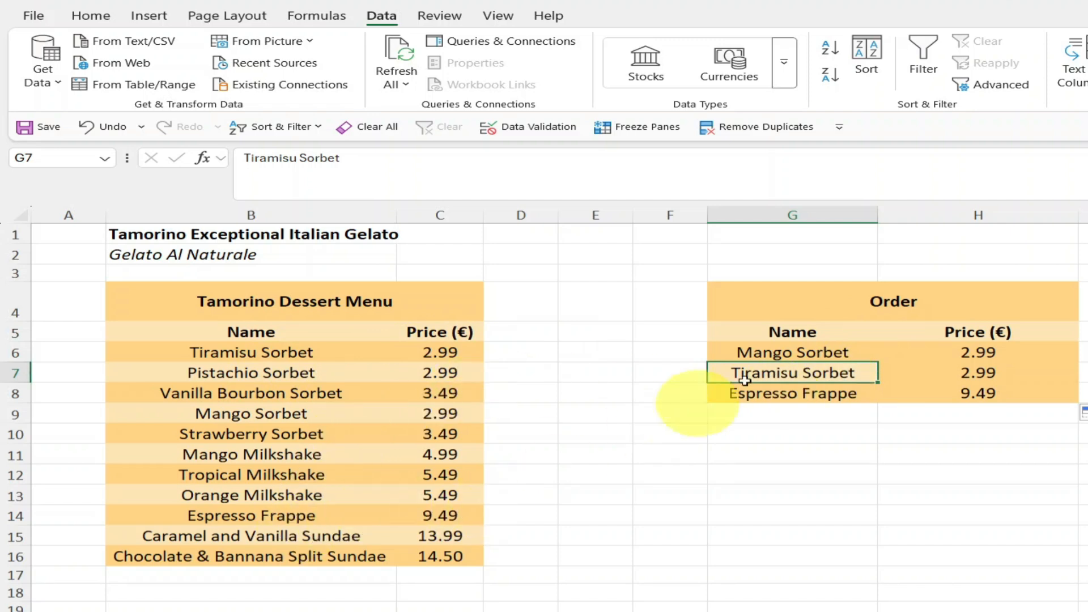
pyautogui.click(910, 378)
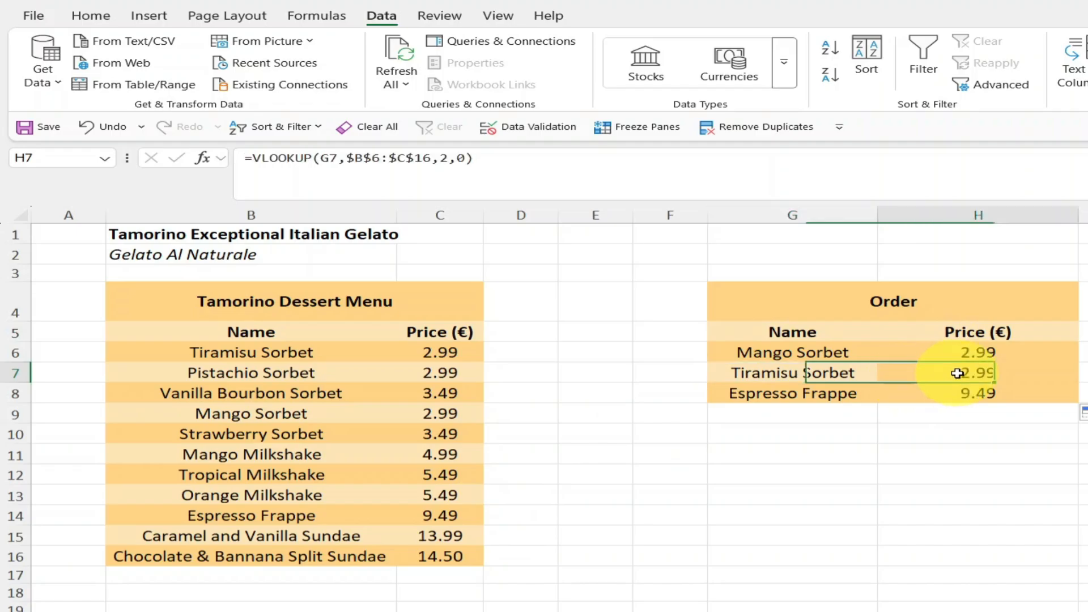
# - Clear the formula in H6, begin a new VLOOKUP there and open its function arguments dialog
pyautogui.click(974, 347)
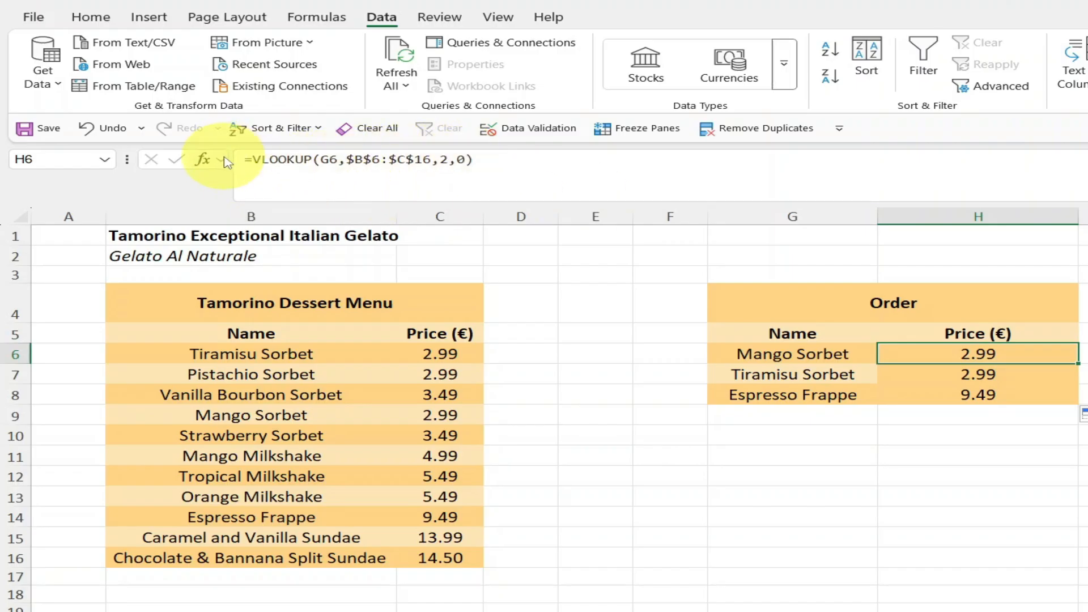
pyautogui.moveTo(566, 169); pyautogui.dragTo(242, 165)
pyautogui.press('BackSpace')
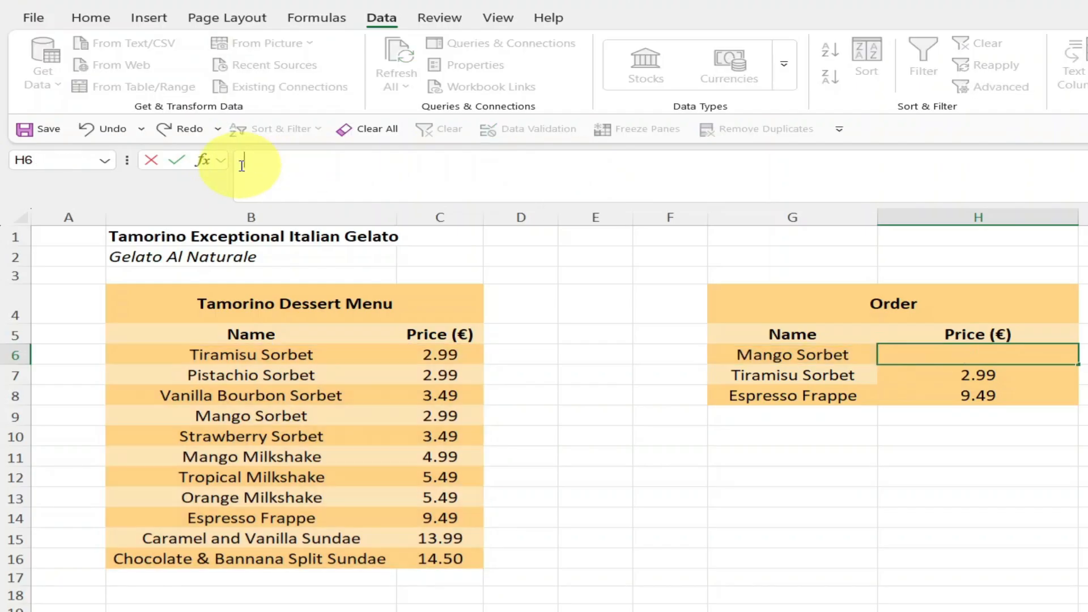
pyautogui.write('=vl')
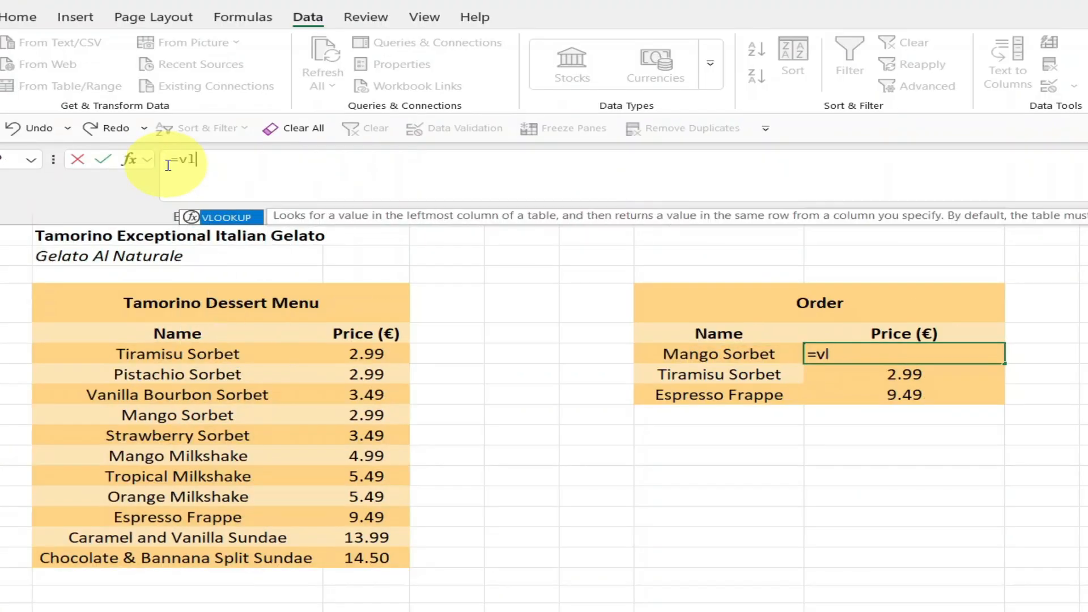
pyautogui.write('ookup(')
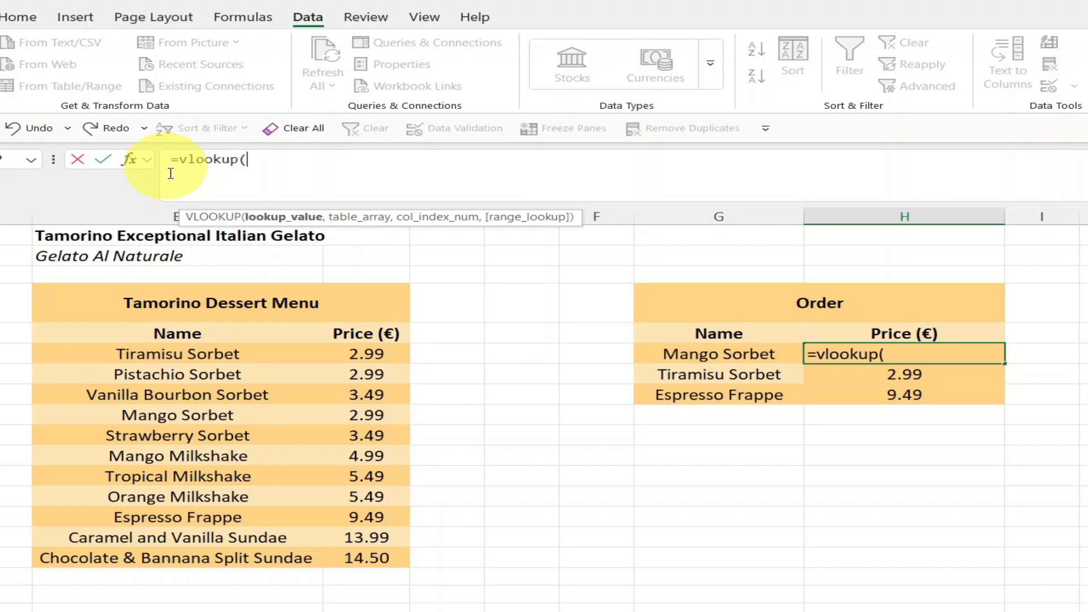
pyautogui.click(130, 159)
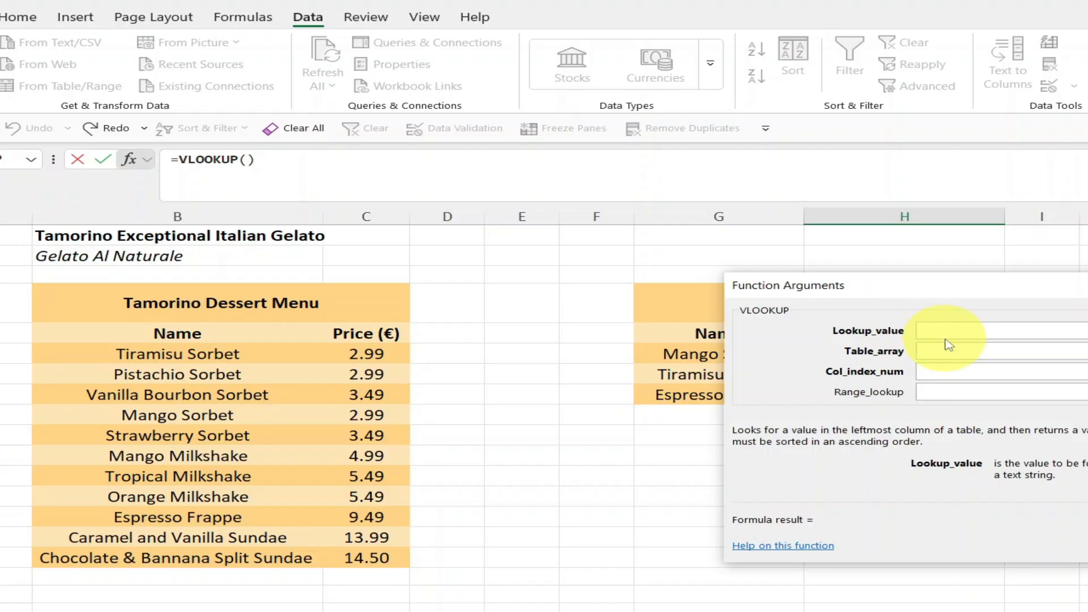
# - Set the VLOOKUP arguments to lookup value G6, table array B6:C16, column index 2 and range lookup FALSE, and apply them
pyautogui.click(688, 353)
pyautogui.click(974, 355)
pyautogui.click(211, 358)
pyautogui.moveTo(211, 358); pyautogui.dragTo(390, 558)
pyautogui.click(971, 377)
pyautogui.write('2')
pyautogui.click(1052, 395)
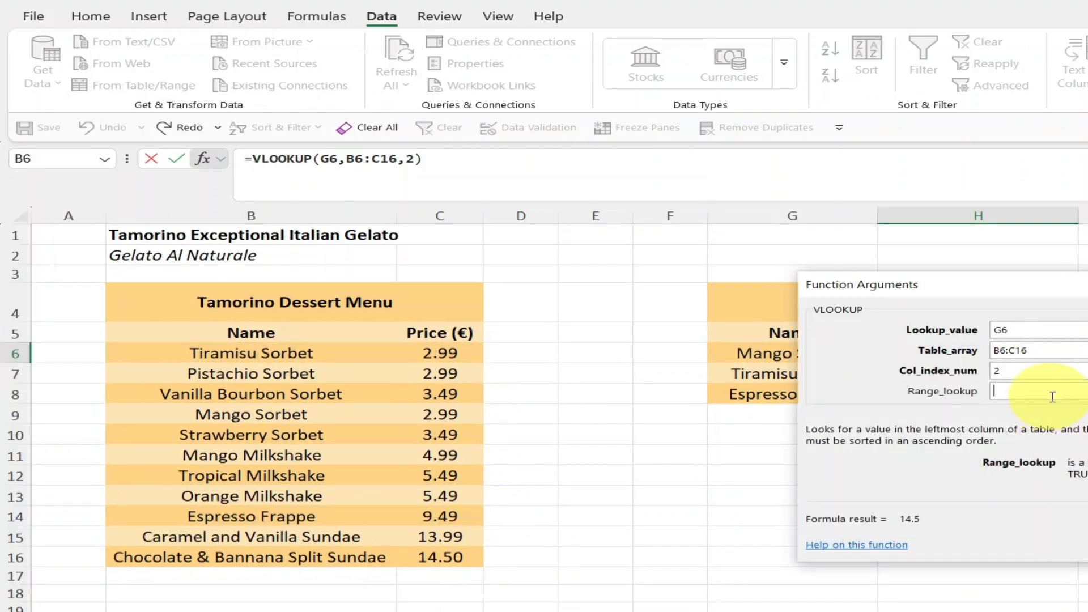
pyautogui.write('FALSE')
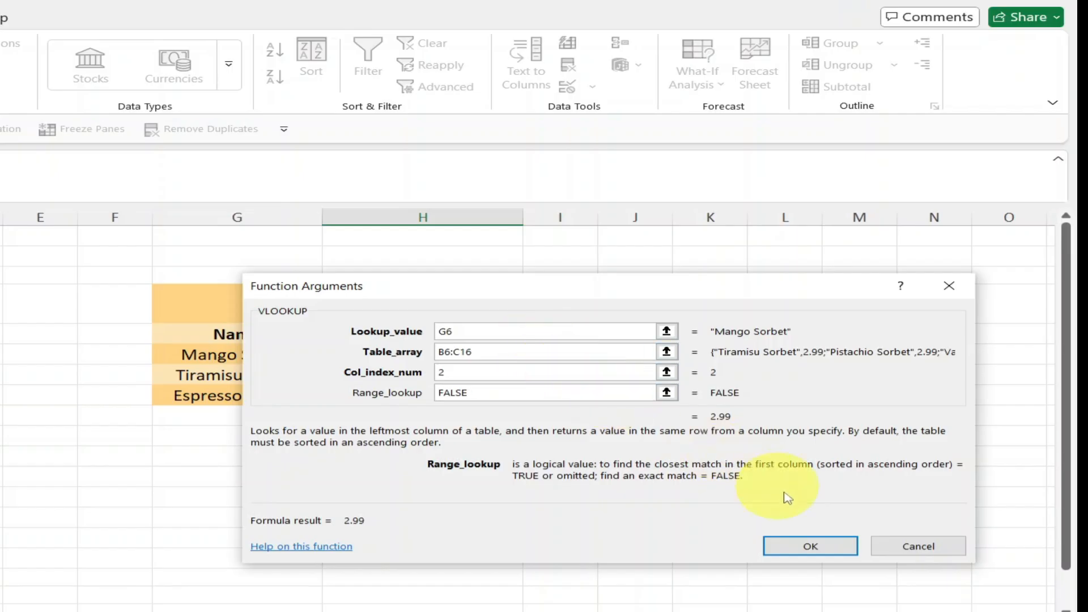
pyautogui.click(810, 547)
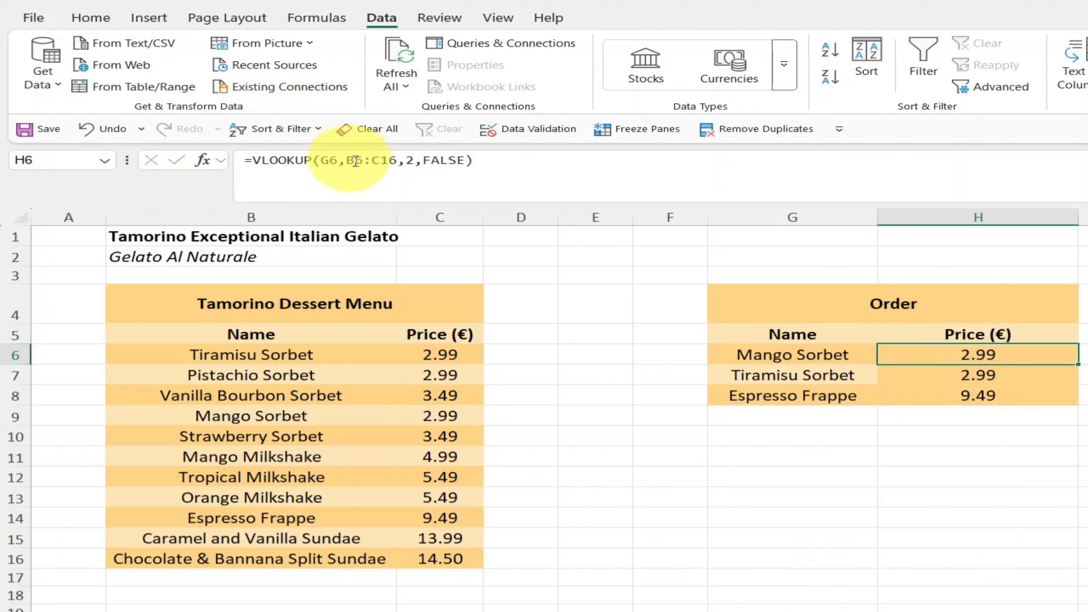
# - Lock the table array in the H6 VLOOKUP formula as $B$6:$C$16
pyautogui.click(355, 162)
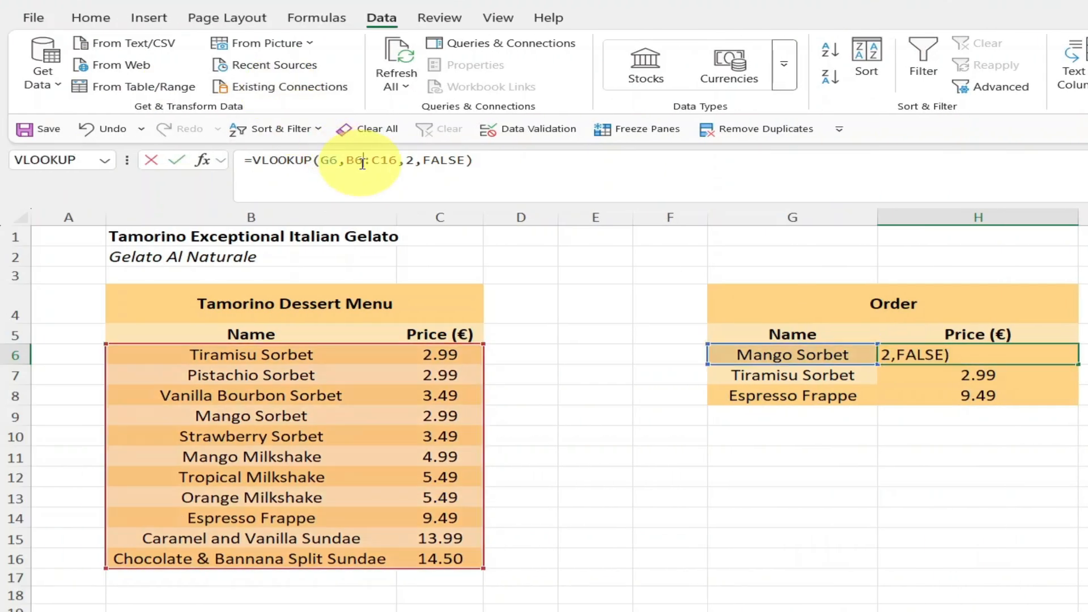
pyautogui.doubleClick(357, 161)
pyautogui.press('F4')
pyautogui.press('Return')
pyautogui.press('Up')
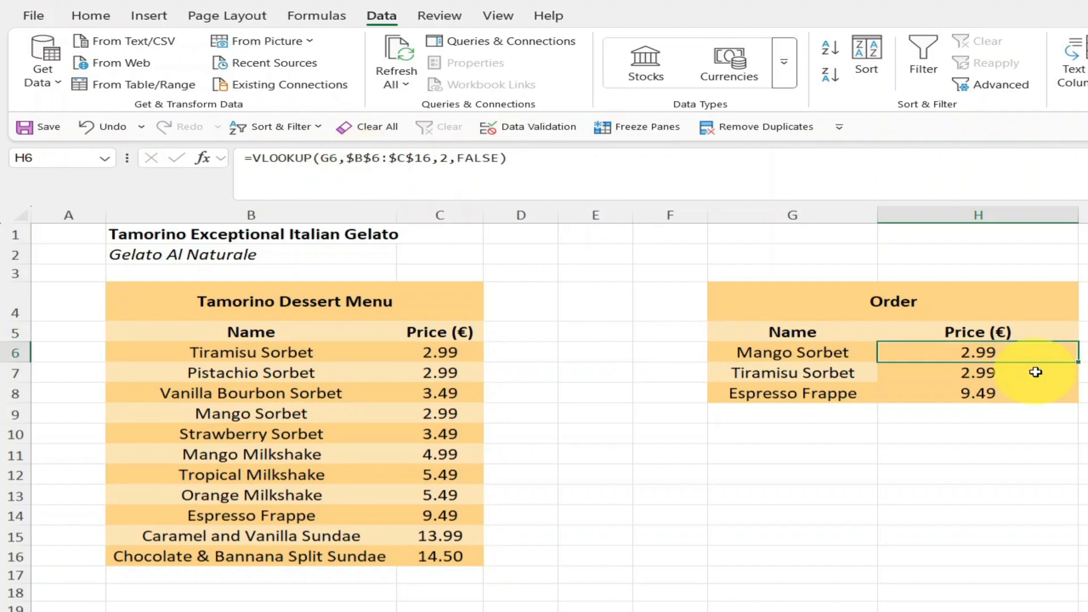
# - Fill the H6 formula down to H8 and check the copied formula in the Tiramisu Sorbet row
pyautogui.doubleClick(1078, 361)
pyautogui.click(1011, 376)
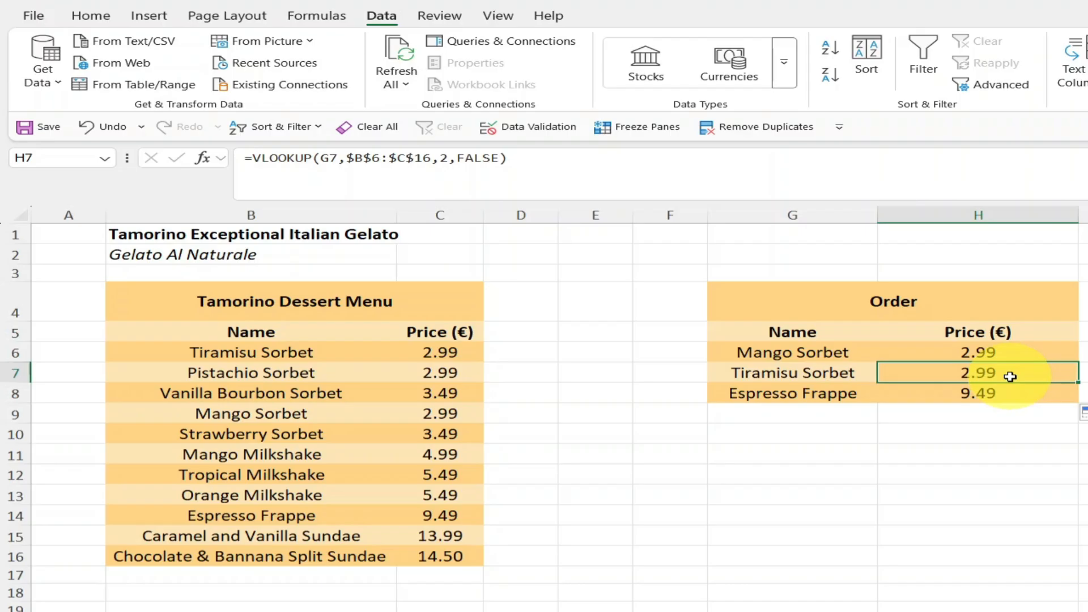
pyautogui.press('Left')
pyautogui.hotkey('shift', 'Right')
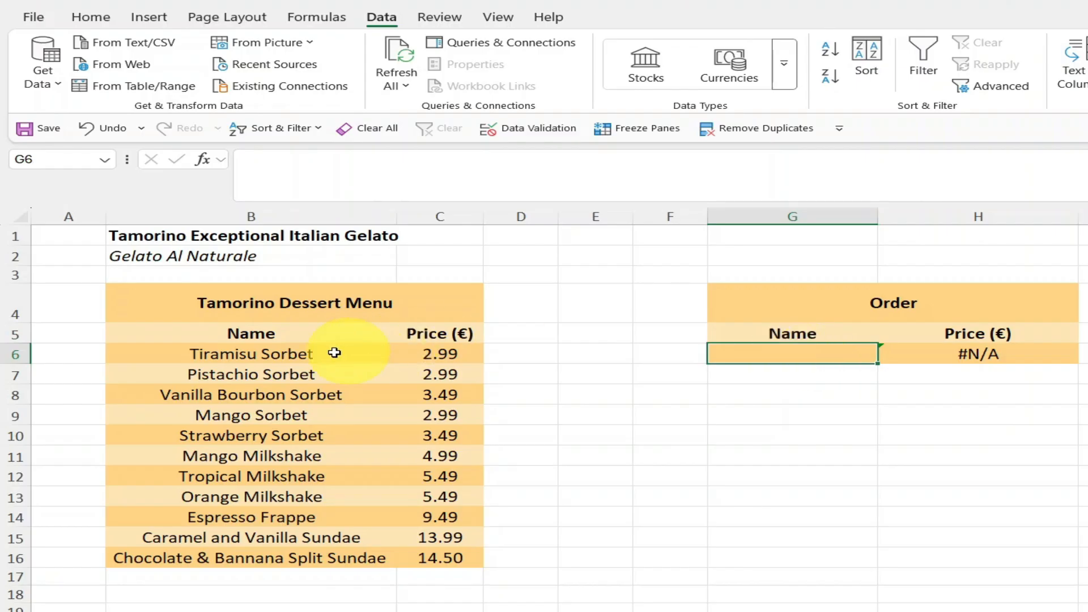
# - Copy the dessert names from B6:B16 into Sheet7 starting at A2 and fit column A to the names
pyautogui.click(316, 354)
pyautogui.hotkey('ctrl', 'shift', 'Down')
pyautogui.hotkey('ctrl', 'c')
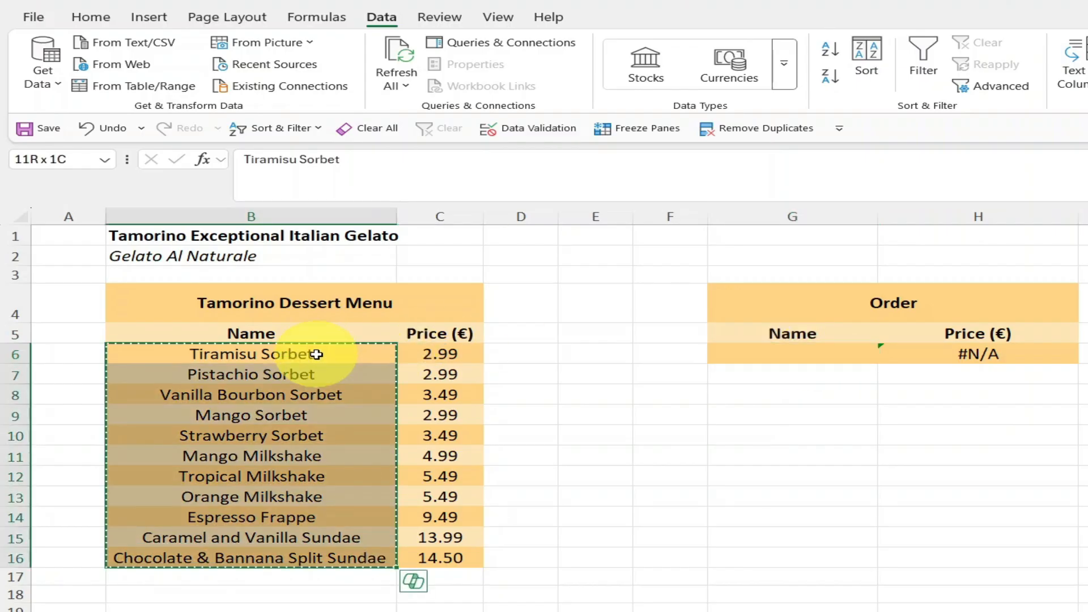
pyautogui.click(283, 601)
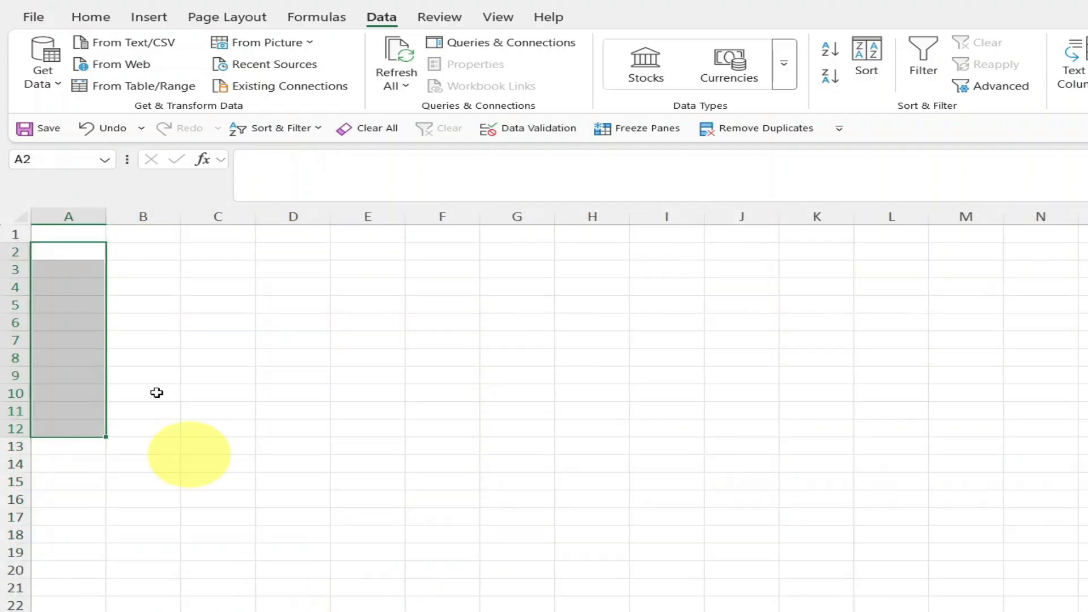
pyautogui.click(76, 250)
pyautogui.hotkey('ctrl', 'v')
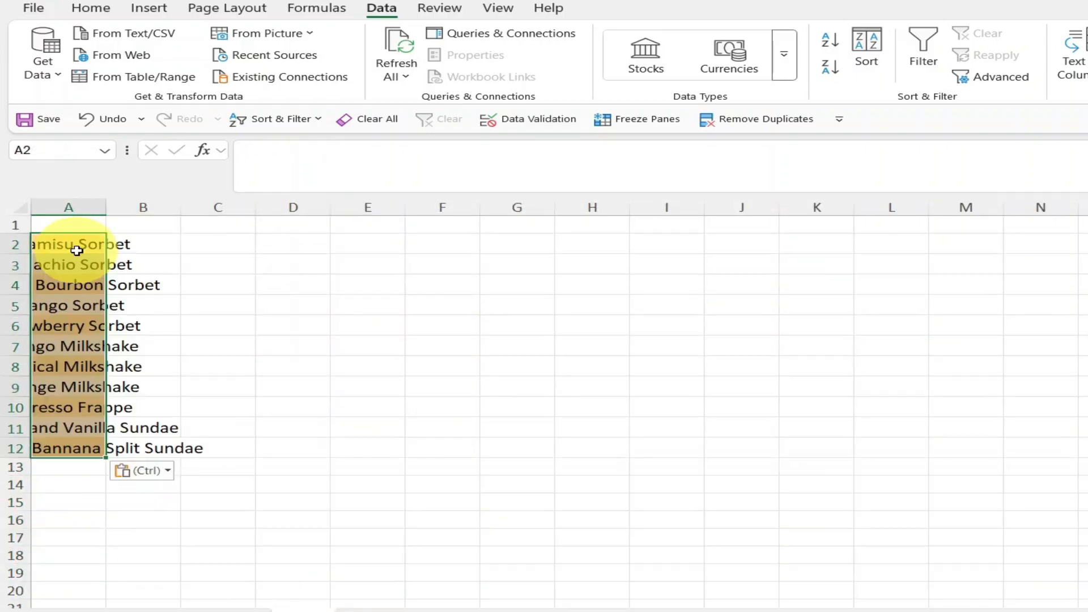
pyautogui.doubleClick(105, 205)
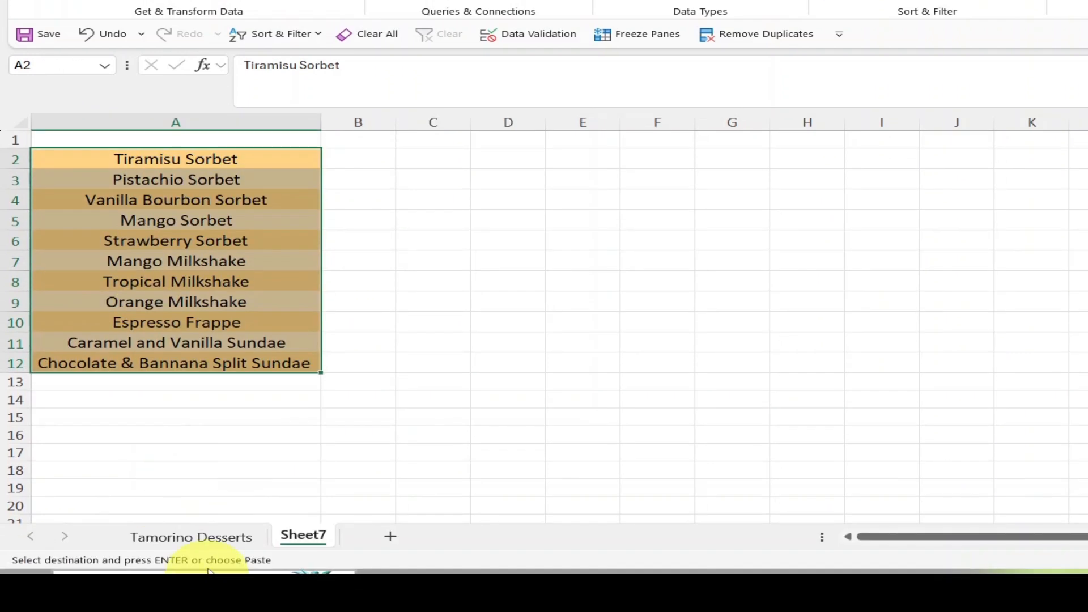
# - Return to the Tamorino Desserts sheet and open the data validation settings for the order's name cell G6
pyautogui.click(211, 538)
pyautogui.click(783, 270)
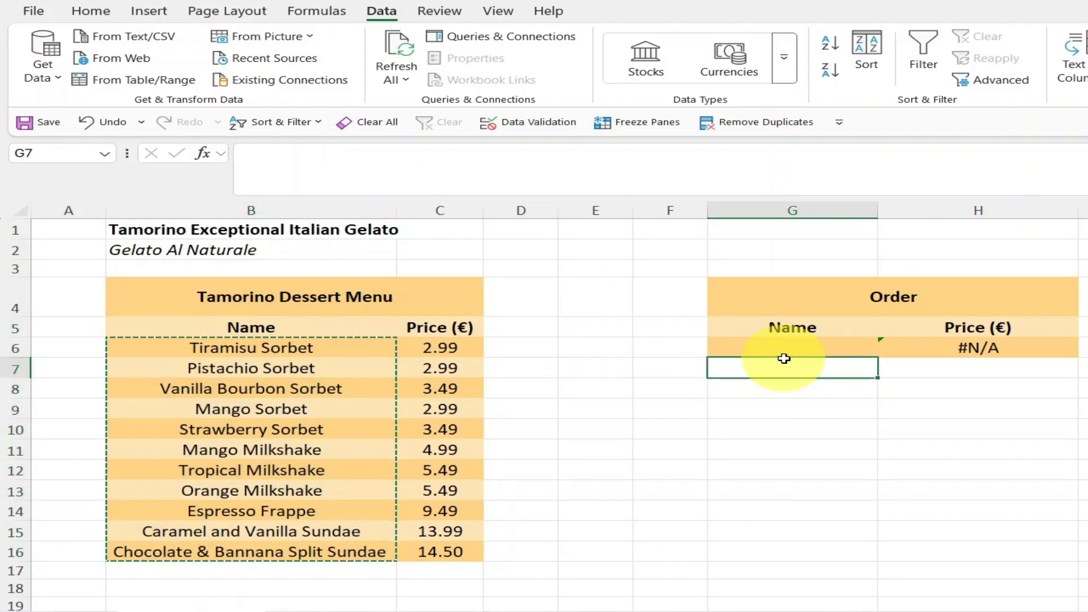
pyautogui.click(789, 346)
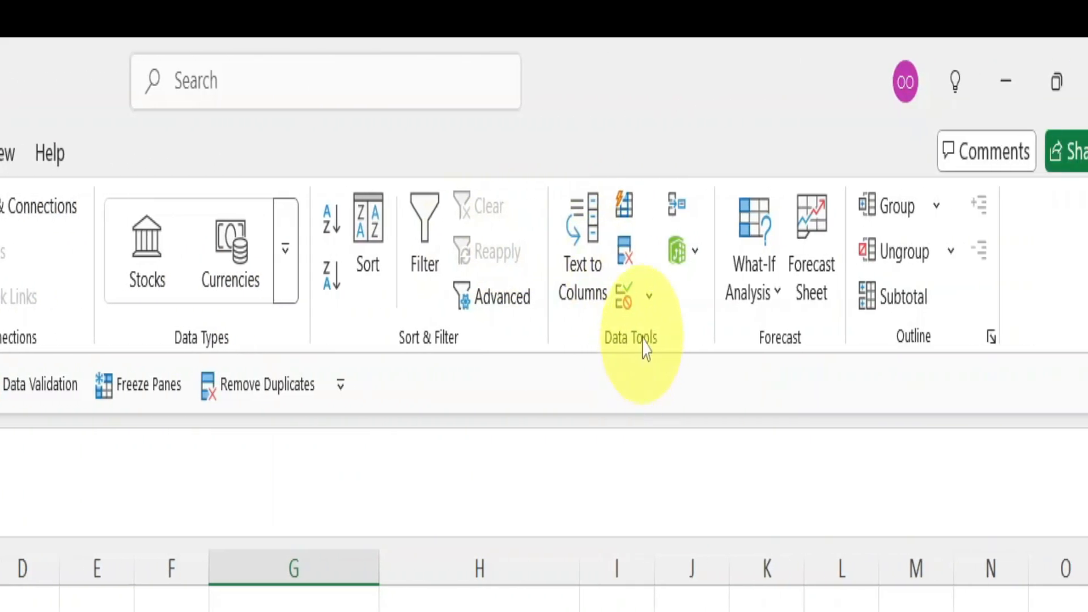
pyautogui.click(630, 306)
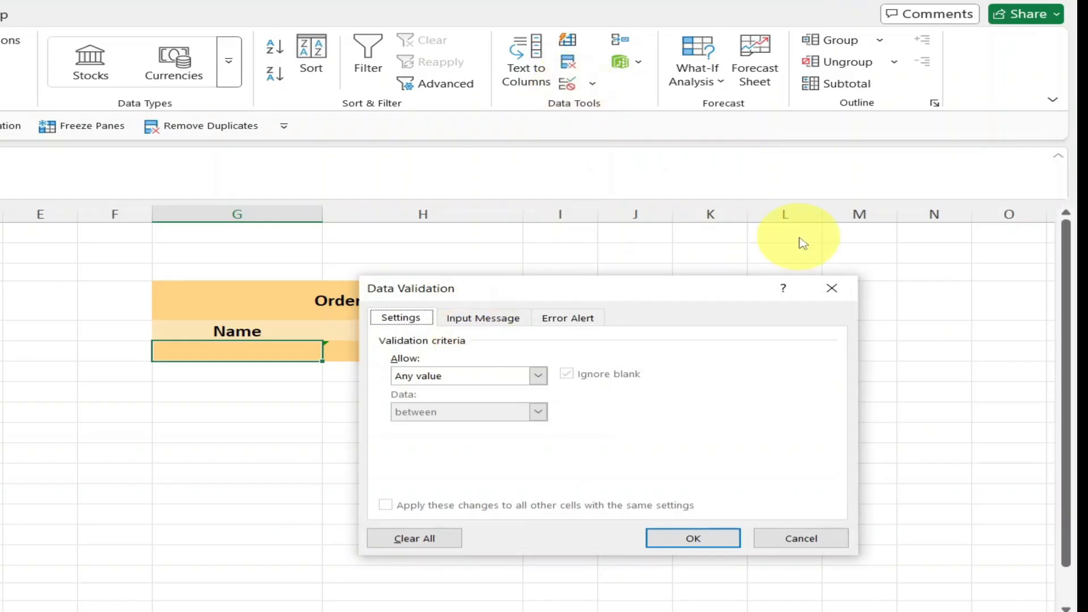
pyautogui.click(833, 289)
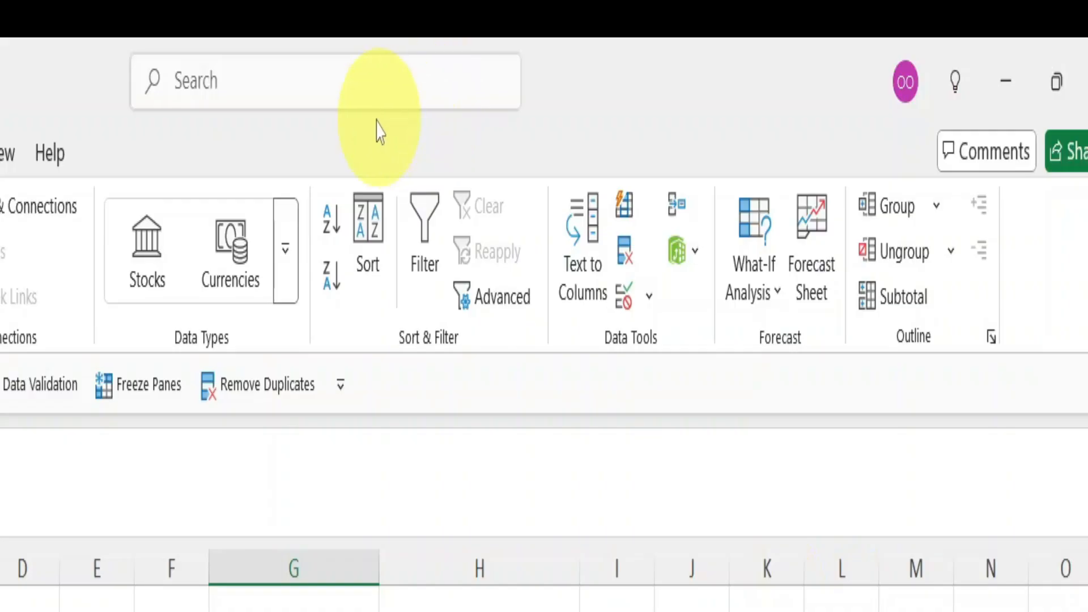
pyautogui.click(332, 91)
pyautogui.write('data')
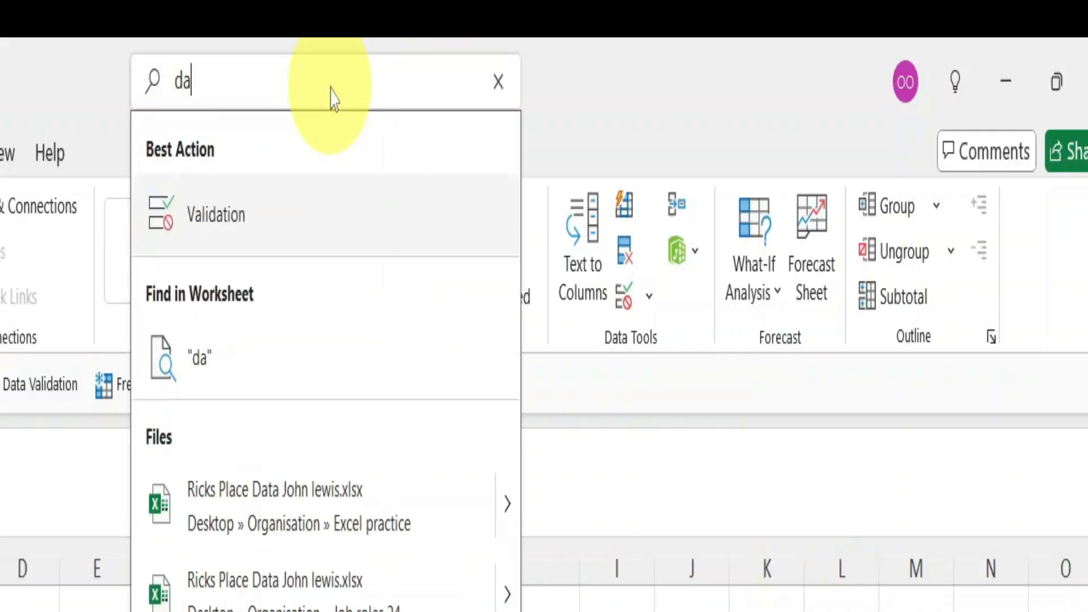
pyautogui.click(339, 229)
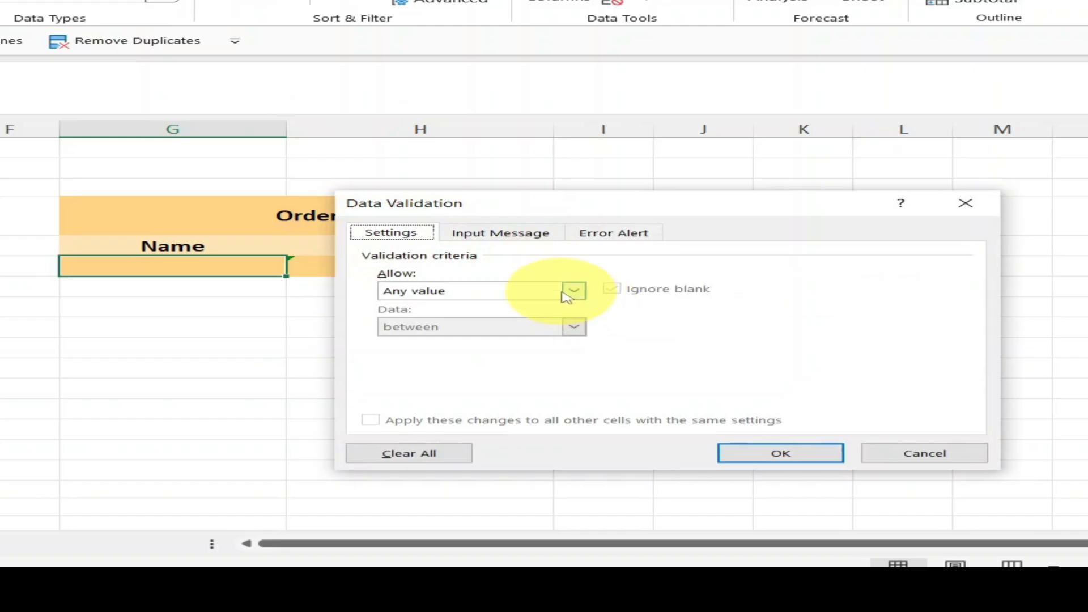
# - Restrict G6 to a list of allowed values sourced from Sheet7 range $A$2:$A$12
pyautogui.click(565, 291)
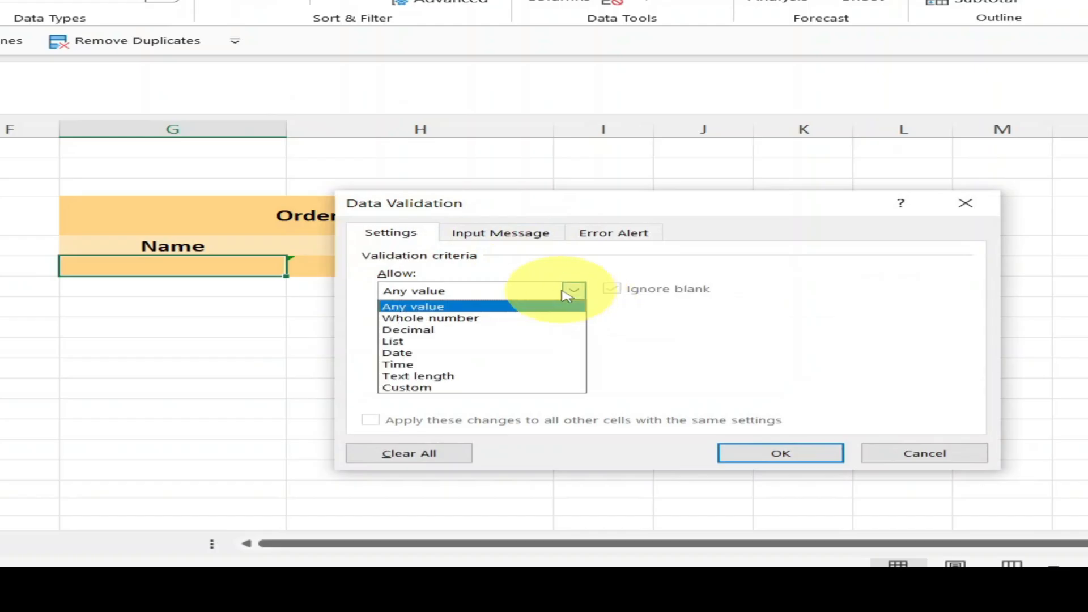
pyautogui.click(521, 350)
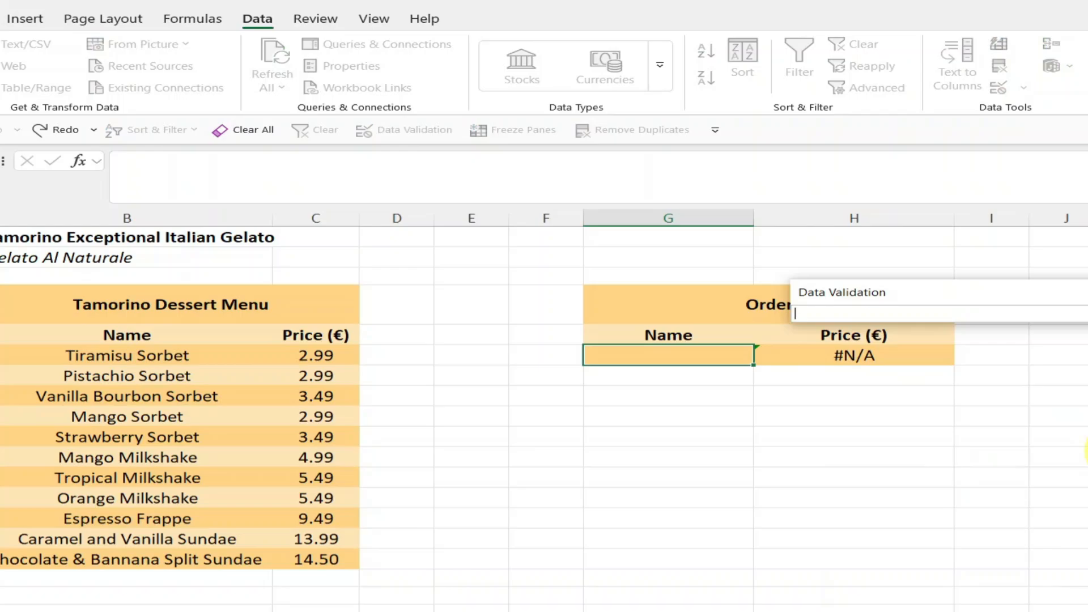
pyautogui.click(185, 610)
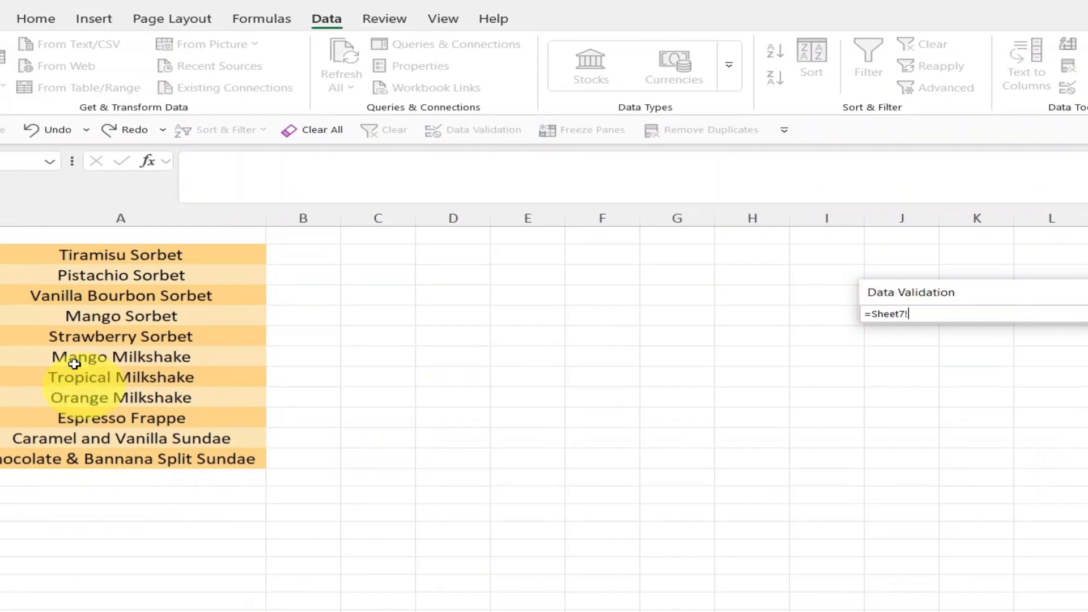
pyautogui.moveTo(80, 253); pyautogui.dragTo(121, 458)
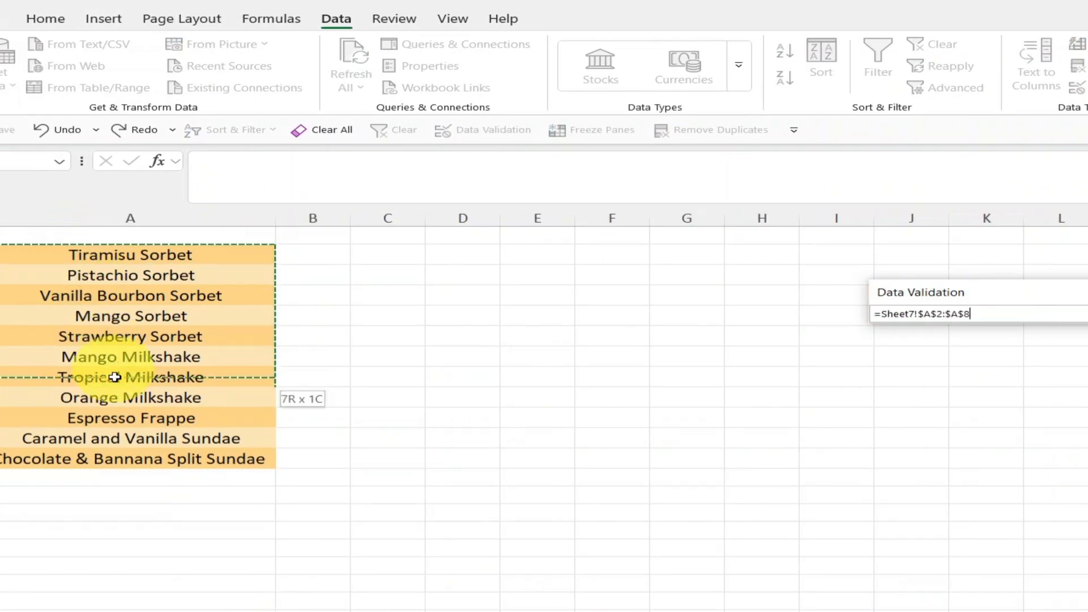
pyautogui.click(750, 541)
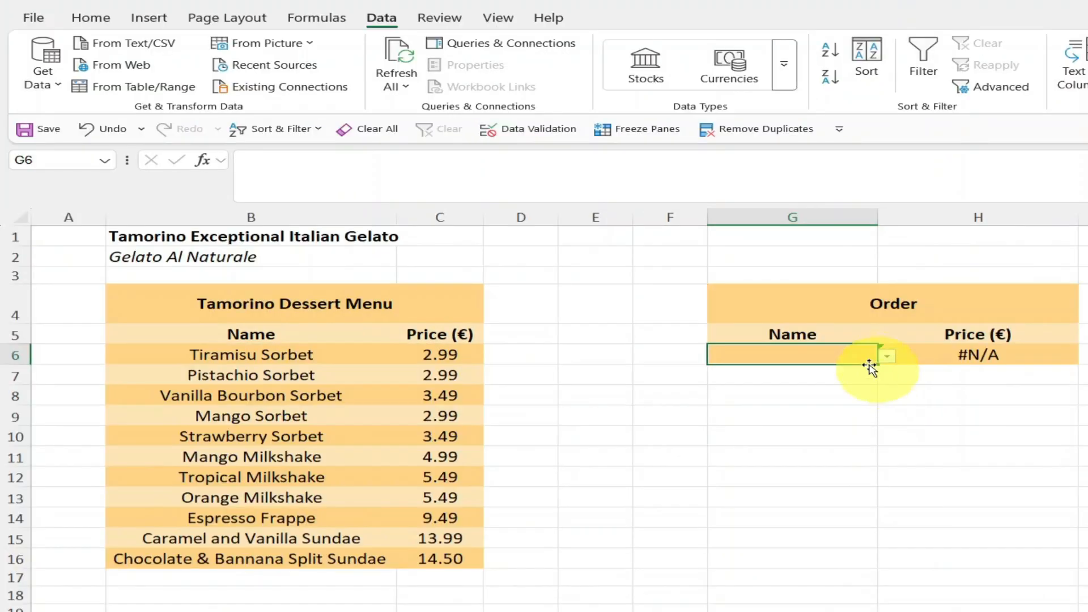
# - Choose Caramel and Vanilla Sundae from the G6 list and fit column G to the name
pyautogui.click(887, 358)
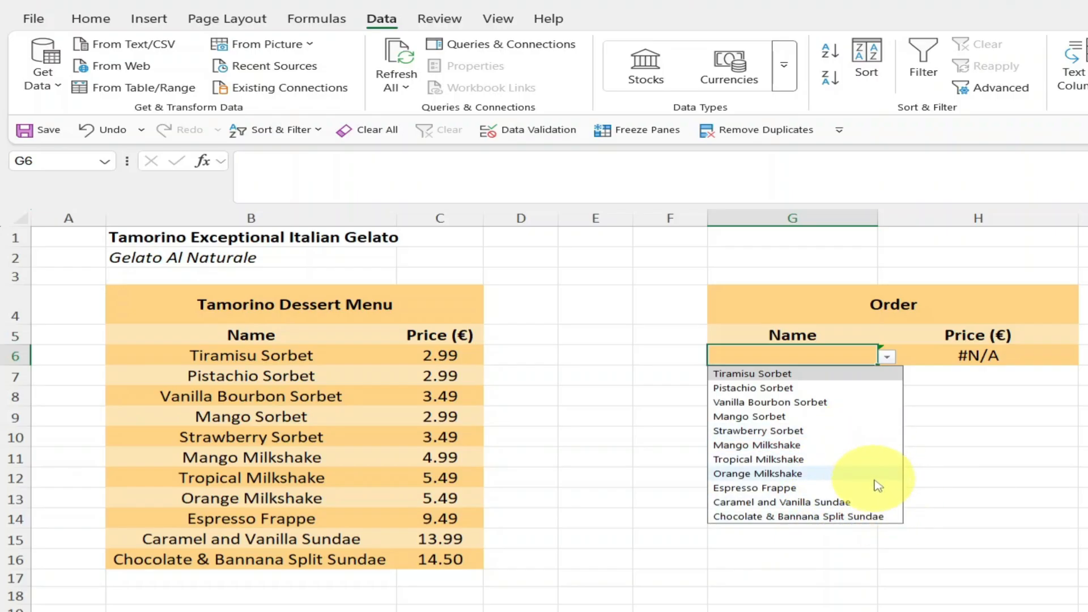
pyautogui.click(875, 501)
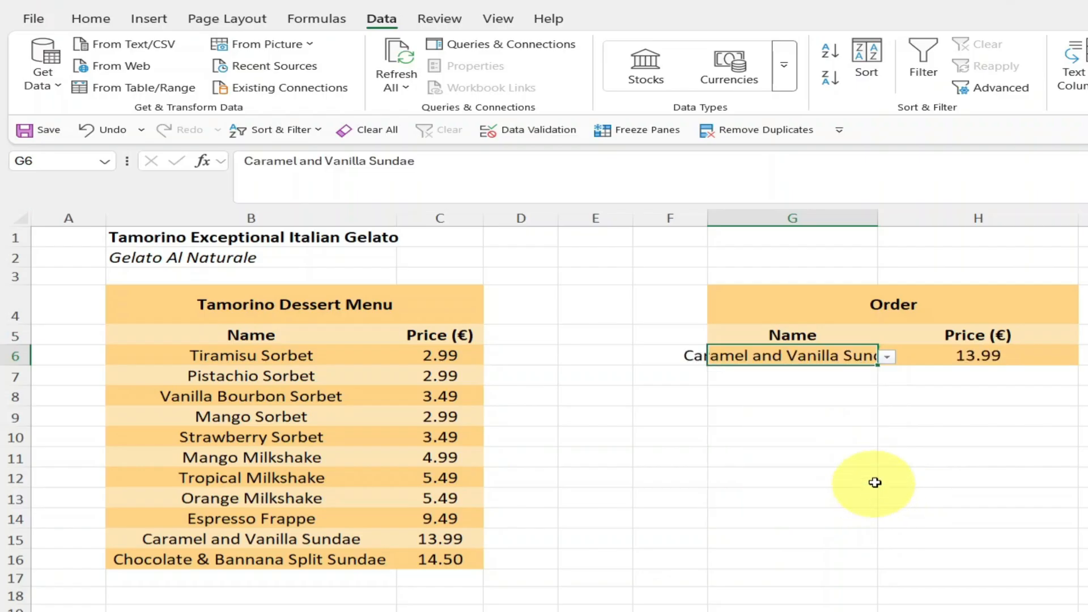
pyautogui.doubleClick(886, 218)
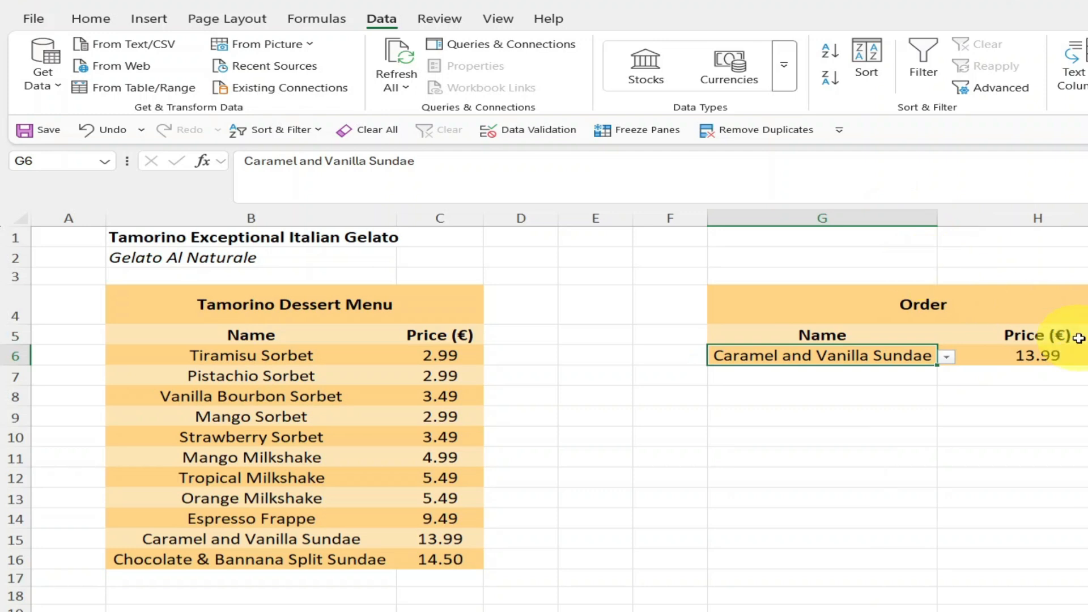
# - Compare the Caramel and Vanilla Sundae price in the dessert menu with the price looked up in the order
pyautogui.click(352, 538)
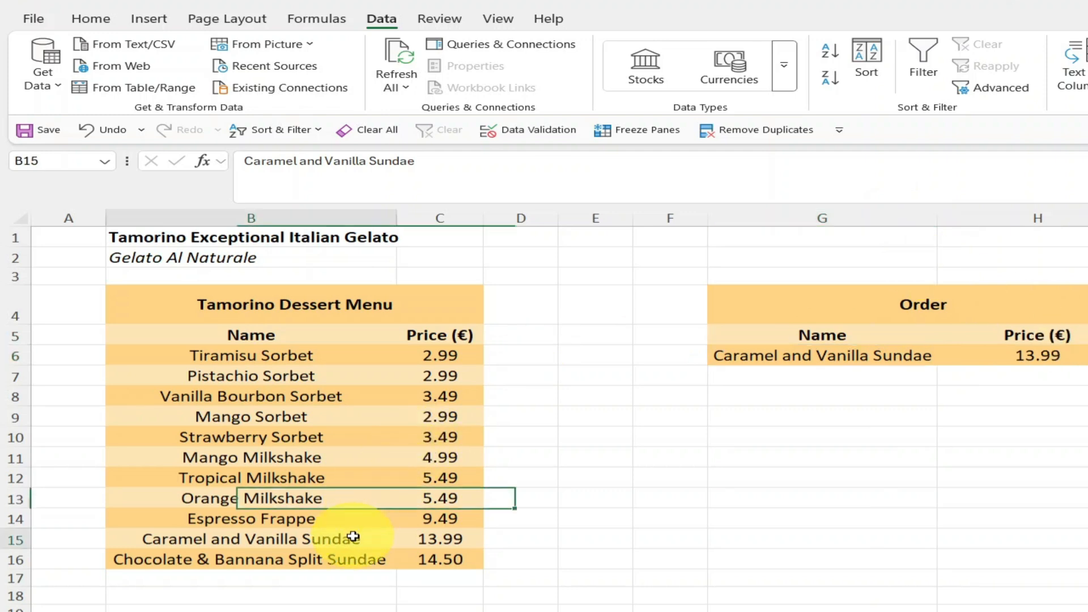
pyautogui.click(439, 537)
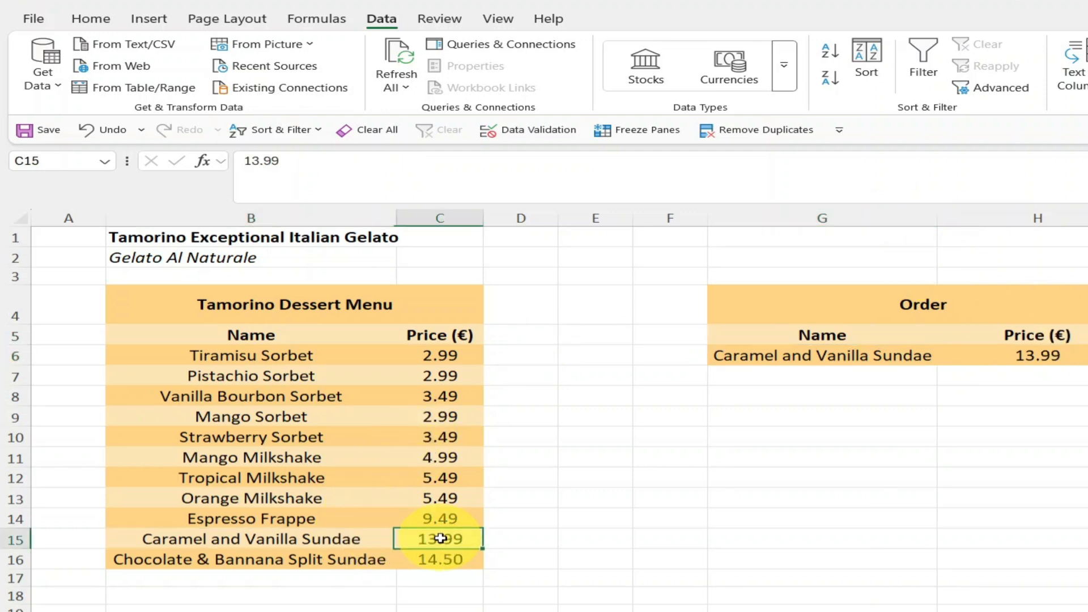
pyautogui.click(921, 353)
pyautogui.click(956, 357)
# - Change the G6 order to Chocolate & Bannana Split Sundae, fit column G to it and inspect the H6 price formula
pyautogui.click(899, 355)
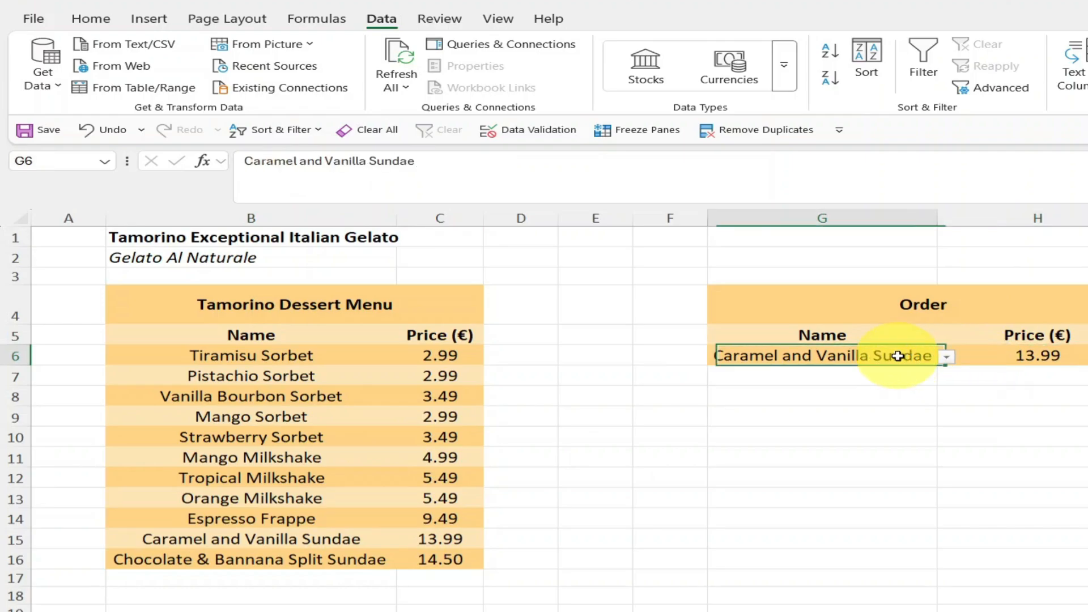
pyautogui.click(947, 356)
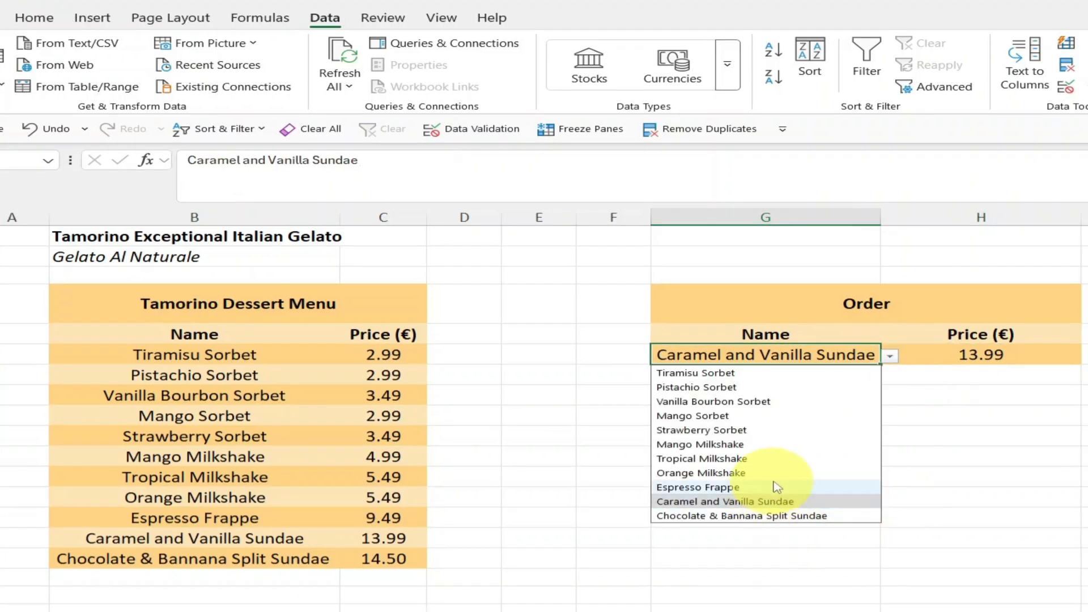
pyautogui.click(796, 514)
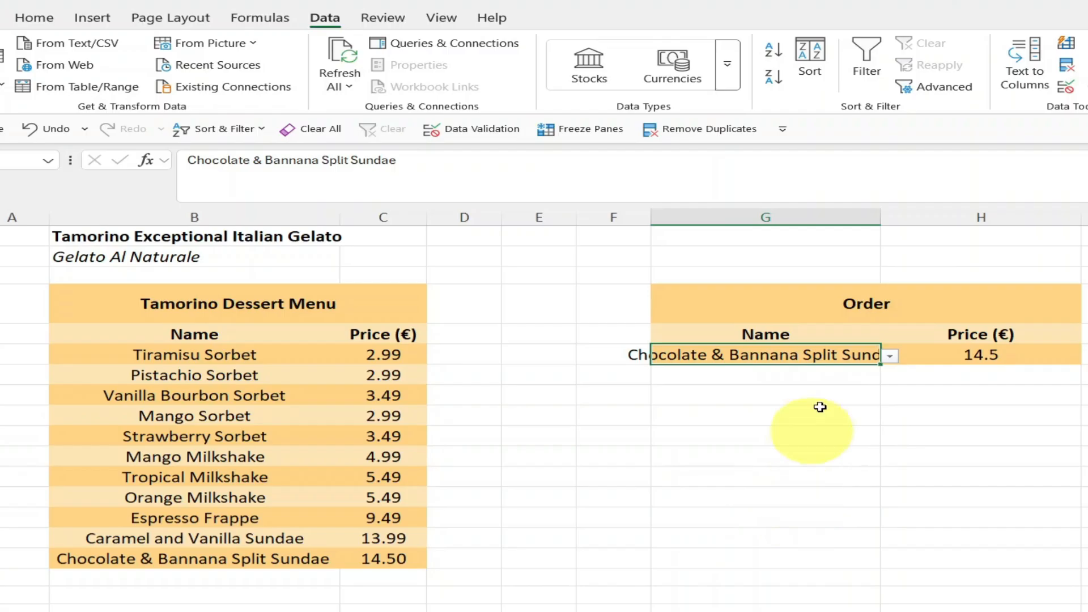
pyautogui.doubleClick(885, 219)
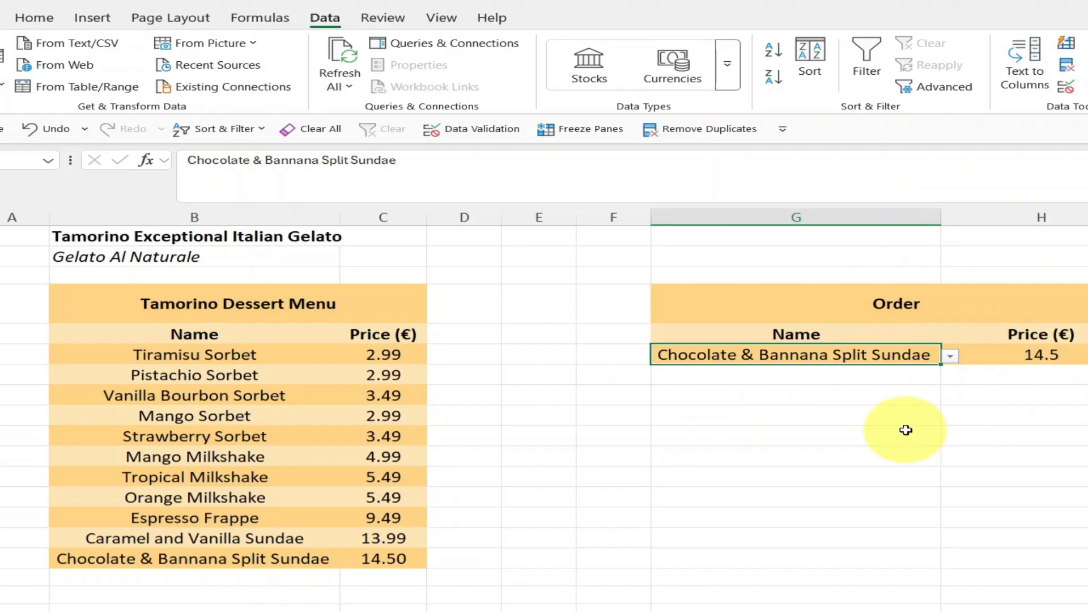
pyautogui.click(1020, 355)
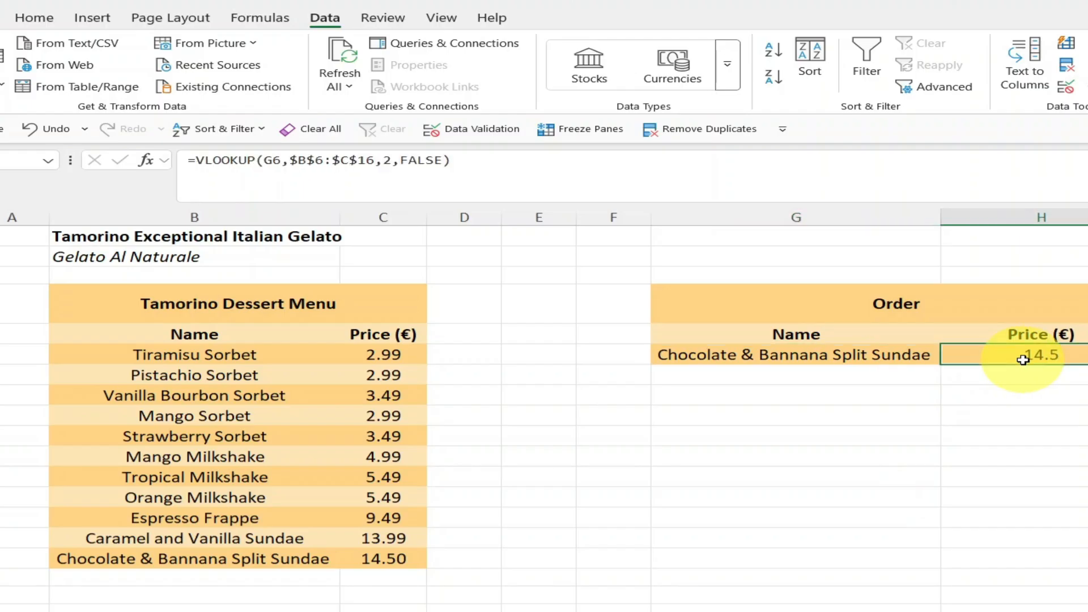